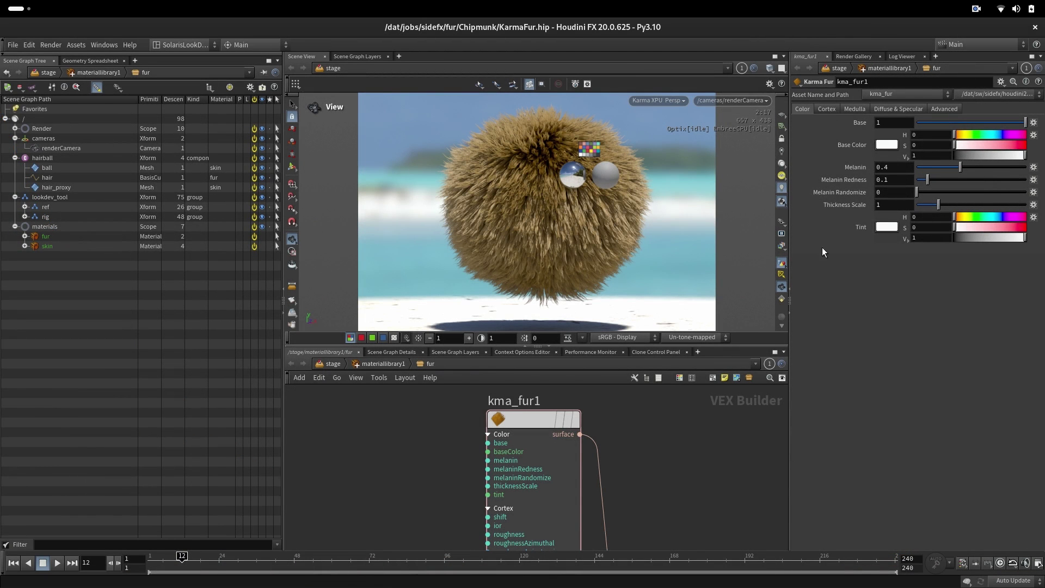
Look through the Karma Fur tabs, then on Color set Melanin 0.22 and Melanin Redness 0.065.
left_click(826, 109)
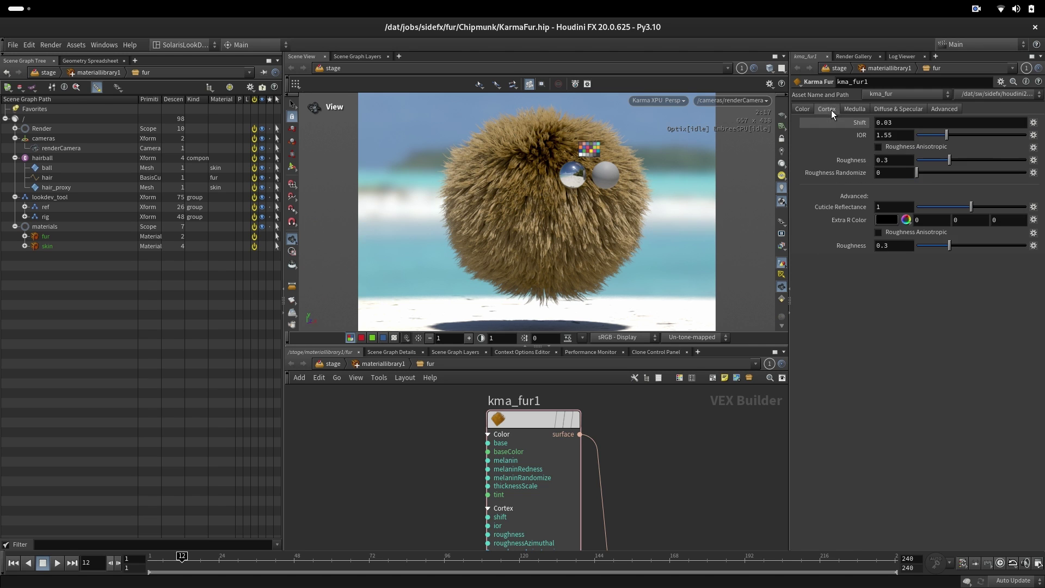
left_click(855, 108)
left_click(905, 108)
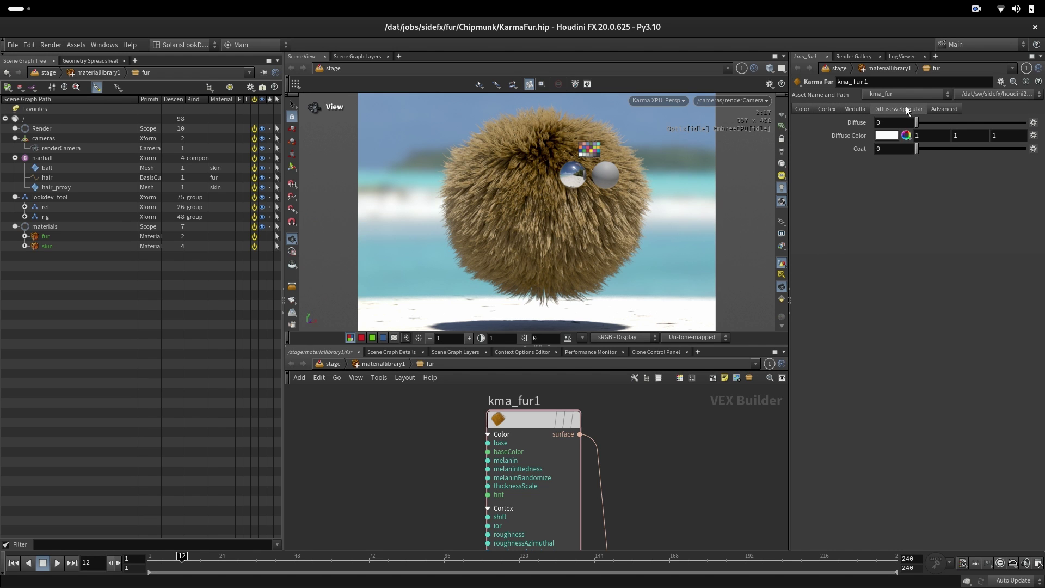
left_click(945, 110)
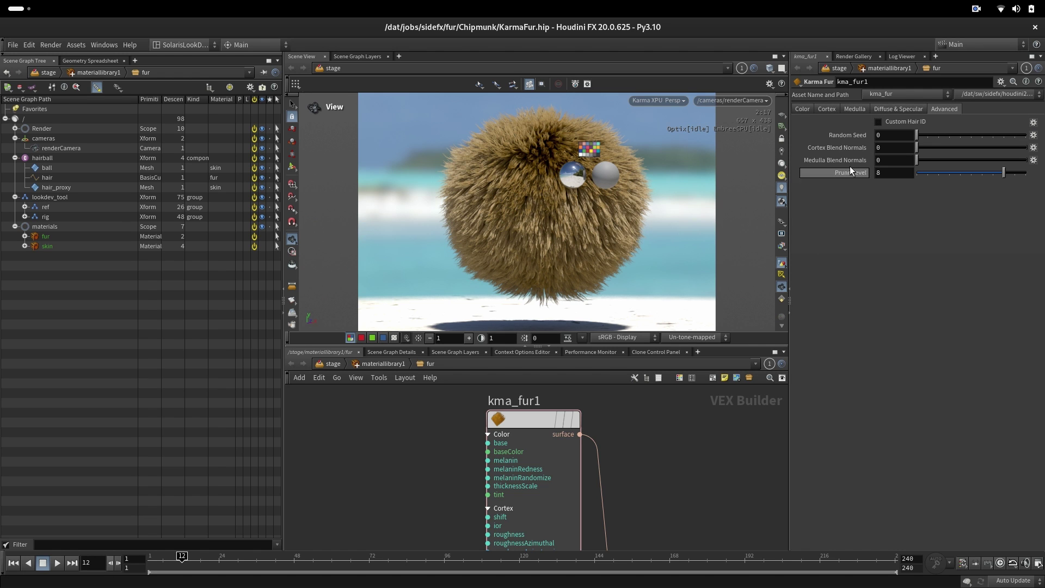
left_click(802, 109)
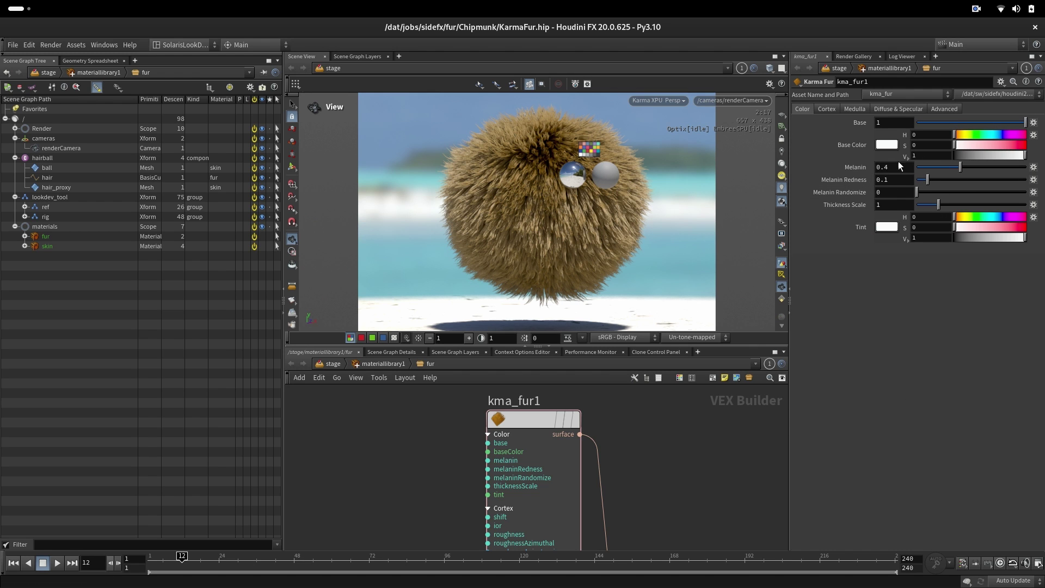
left_click_drag(960, 167, 937, 169)
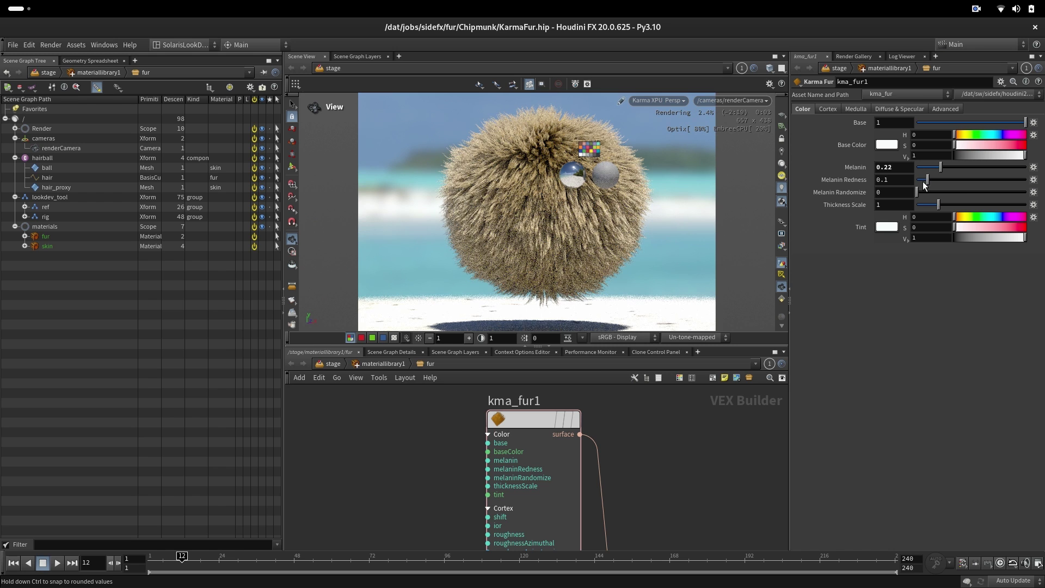
left_click_drag(933, 183, 923, 185)
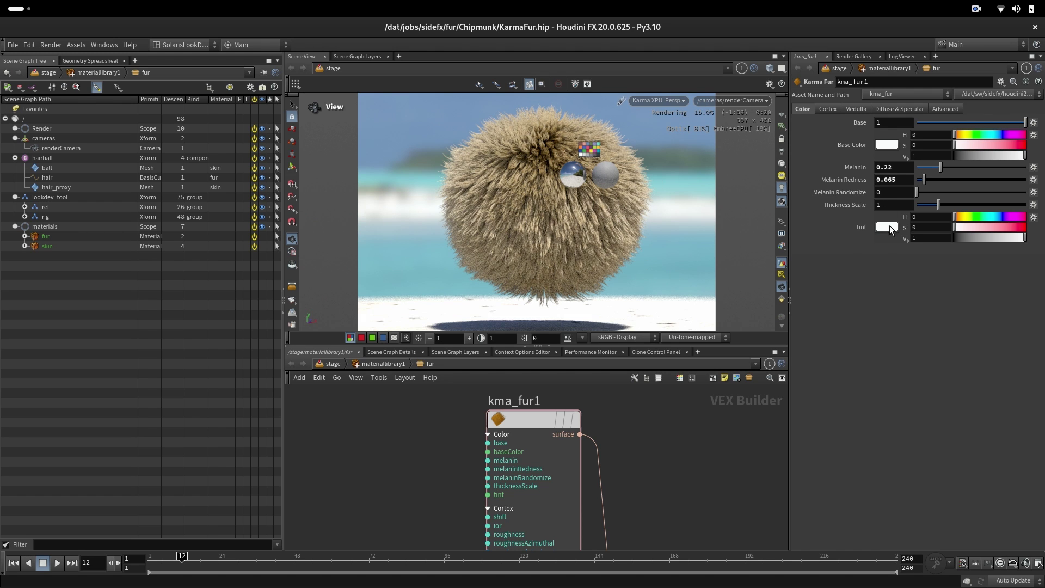
Try Thickness Scale values of 2 and 4, then set it back to 1.
double_click(884, 204)
type("2")
key("Return")
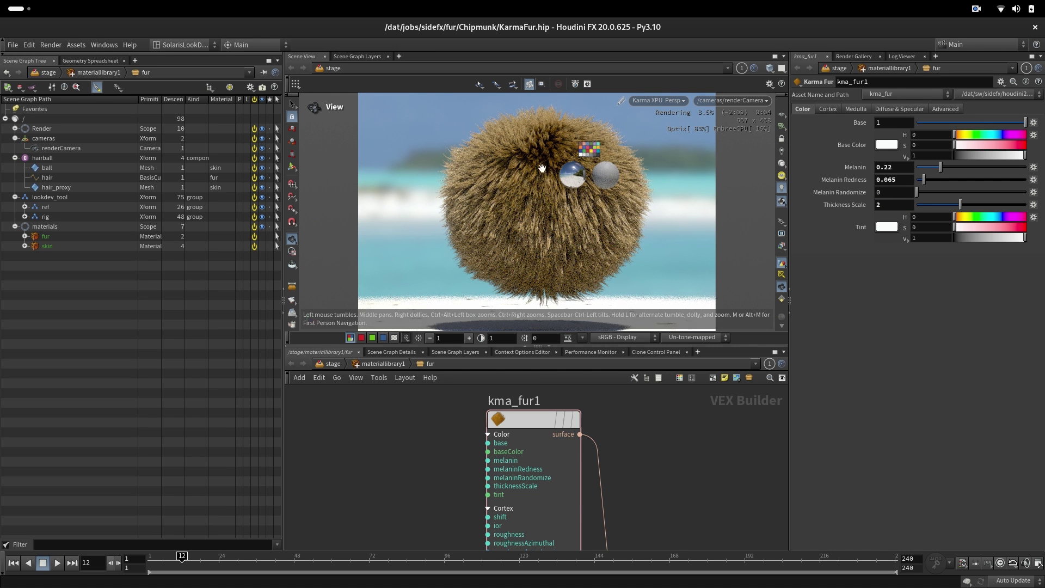
double_click(874, 206)
type("4")
key("Return")
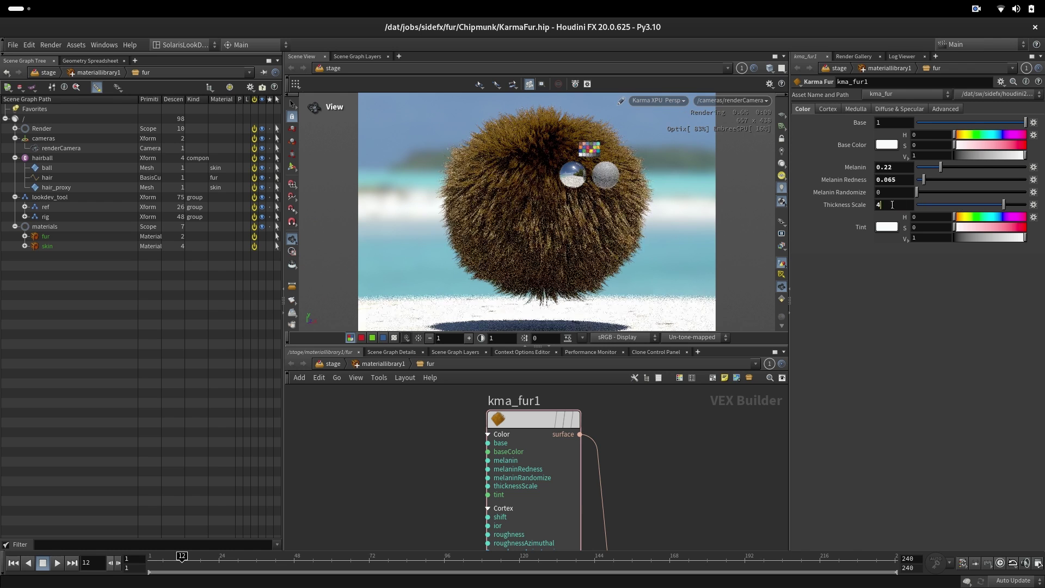
type("1")
key("Return")
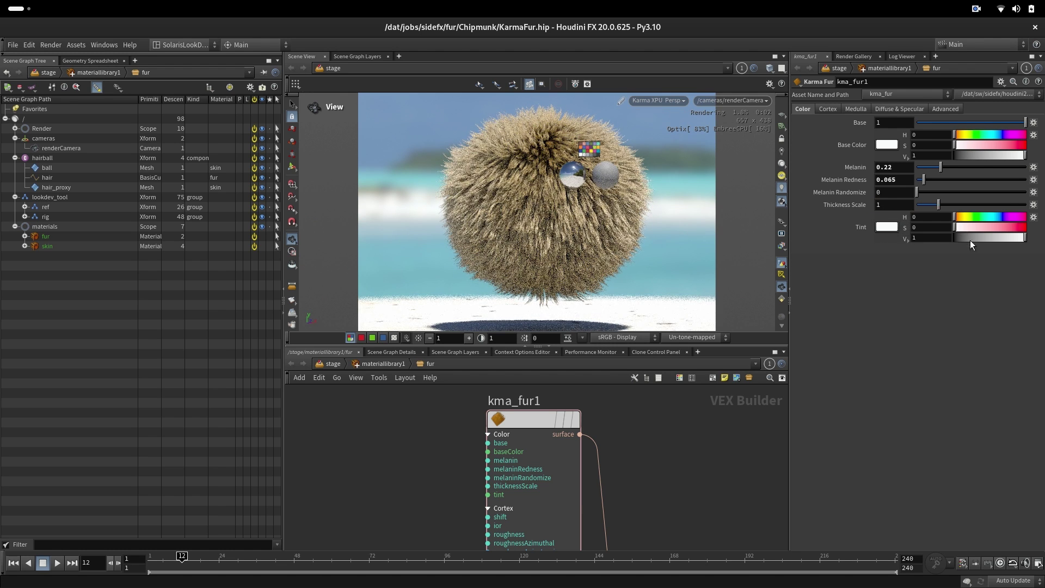
Tint the fur green using the Tint hue, saturation and value bars, then shift the Base Color hue.
left_click(964, 217)
left_click(1009, 227)
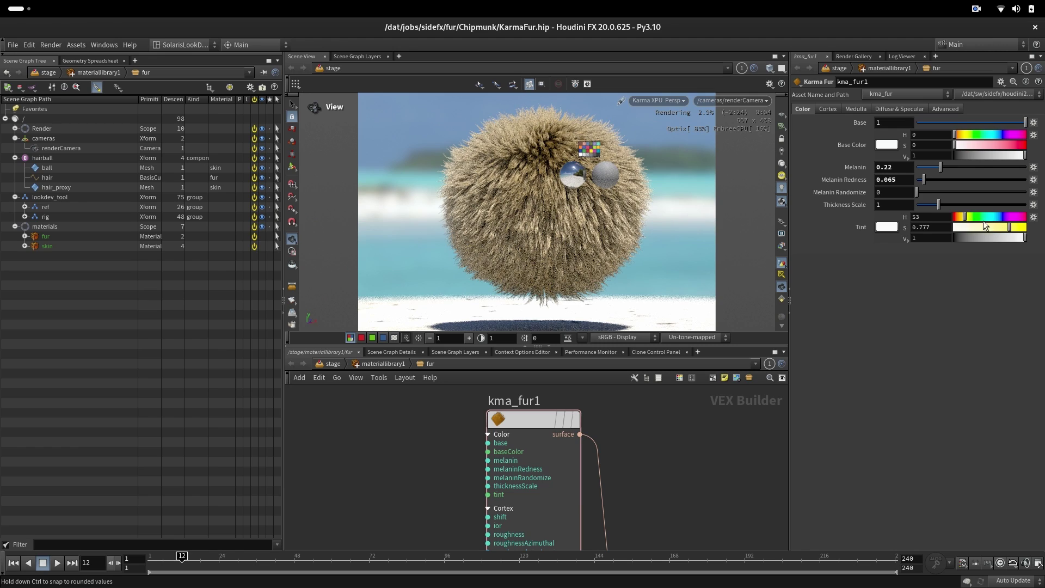
left_click(972, 217)
left_click(989, 237)
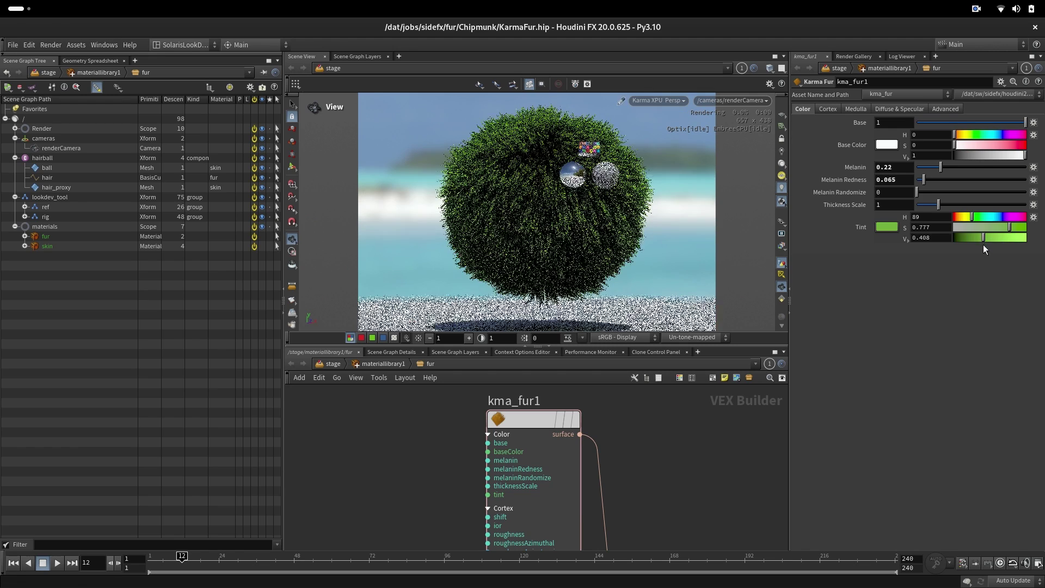
left_click(1012, 238)
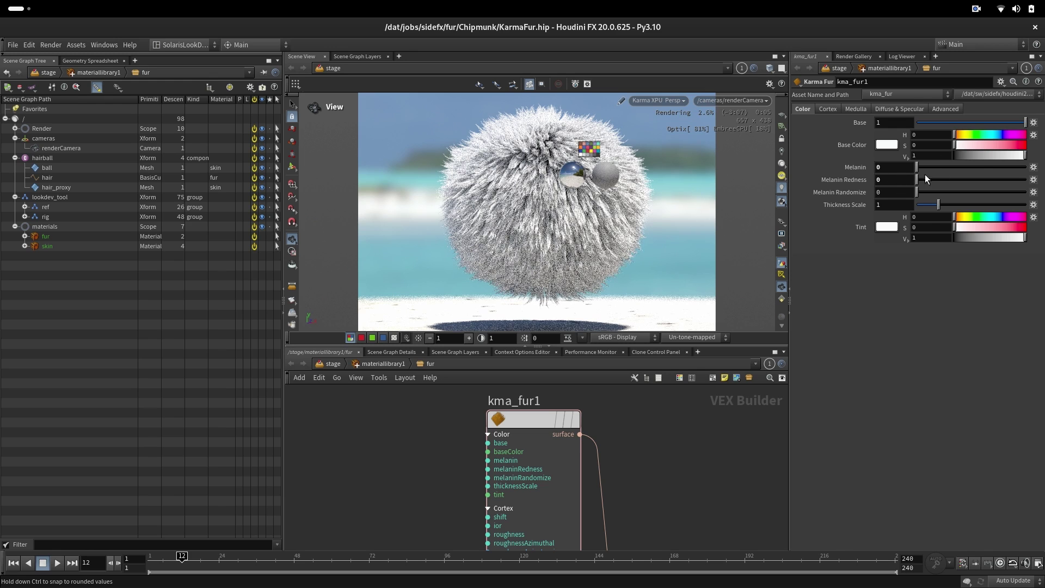
mouse_move(972, 135)
left_mouse_down()
mouse_move(969, 145)
mouse_move(989, 135)
mouse_move(955, 142)
mouse_move(972, 155)
left_mouse_up()
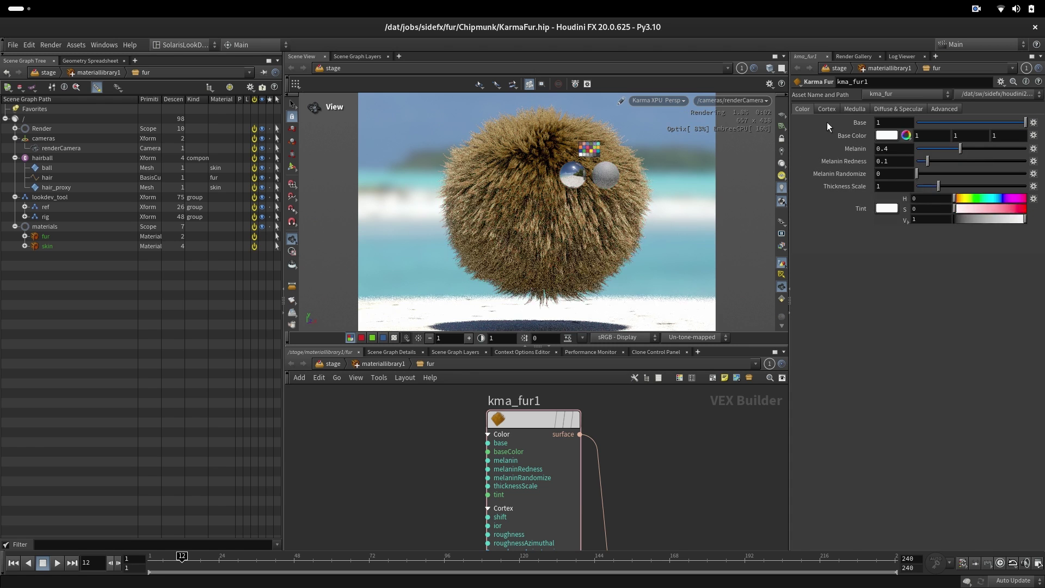
Show the Cortex tab with its Shift, IOR, Roughness and Cuticle Reflectance parameters.
left_click(826, 109)
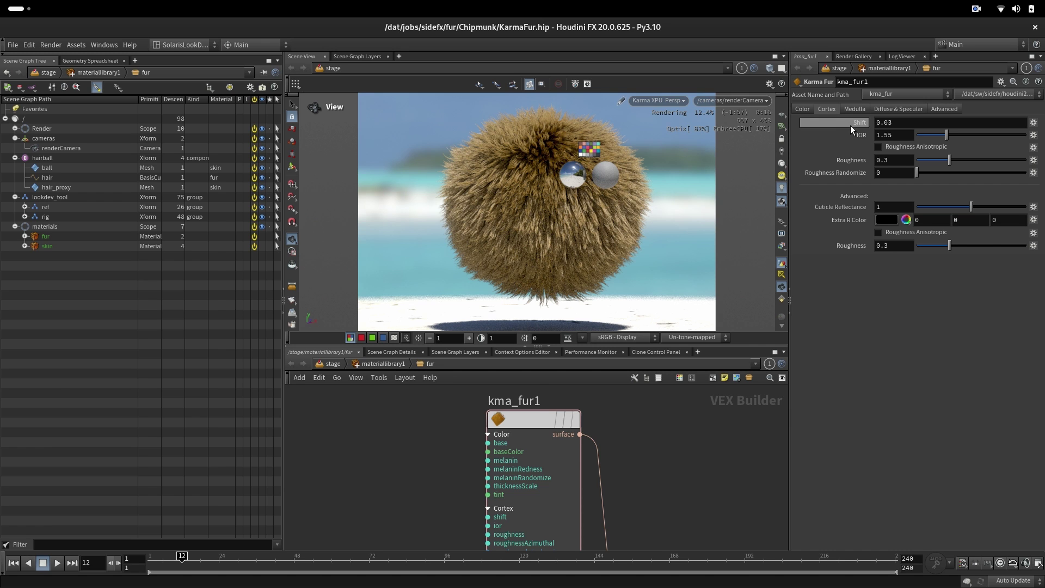
key("alt+Tab")
left_click_drag(380, 384, 383, 292)
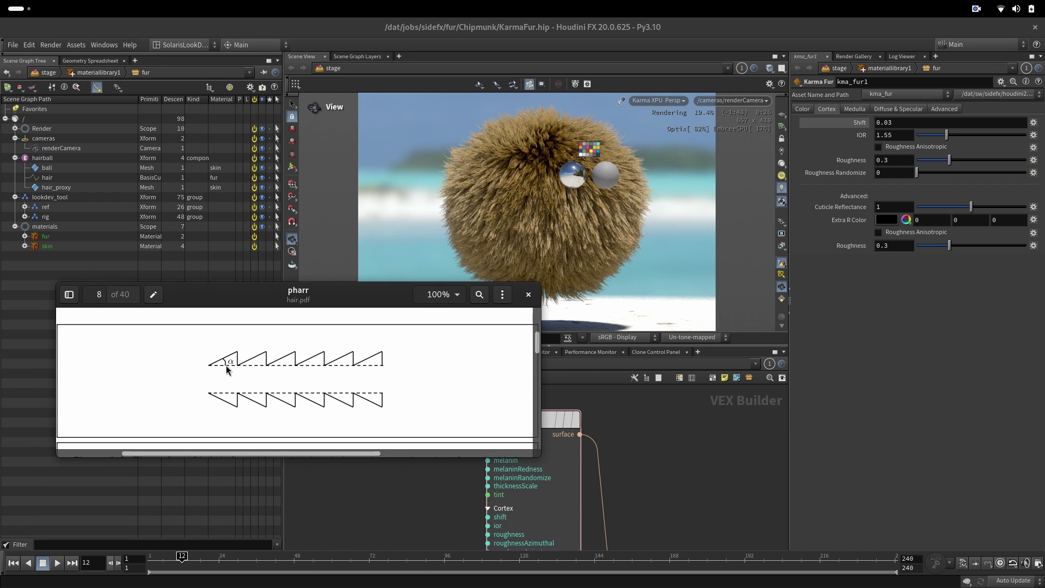
key("alt+Tab")
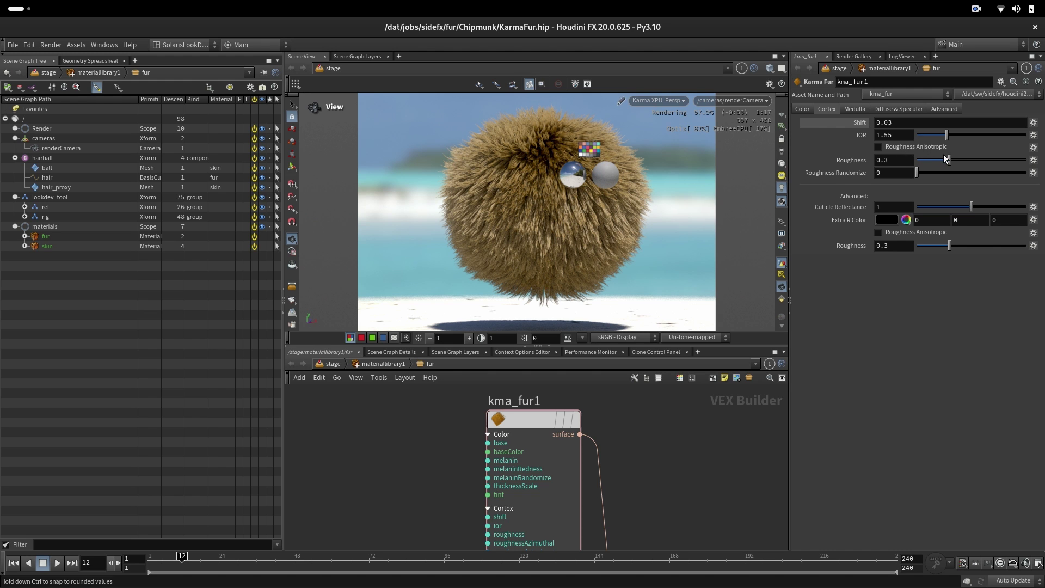
Enable cortex Roughness Anisotropic, exposing Roughness Azimuthal at 0.3.
left_click(898, 146)
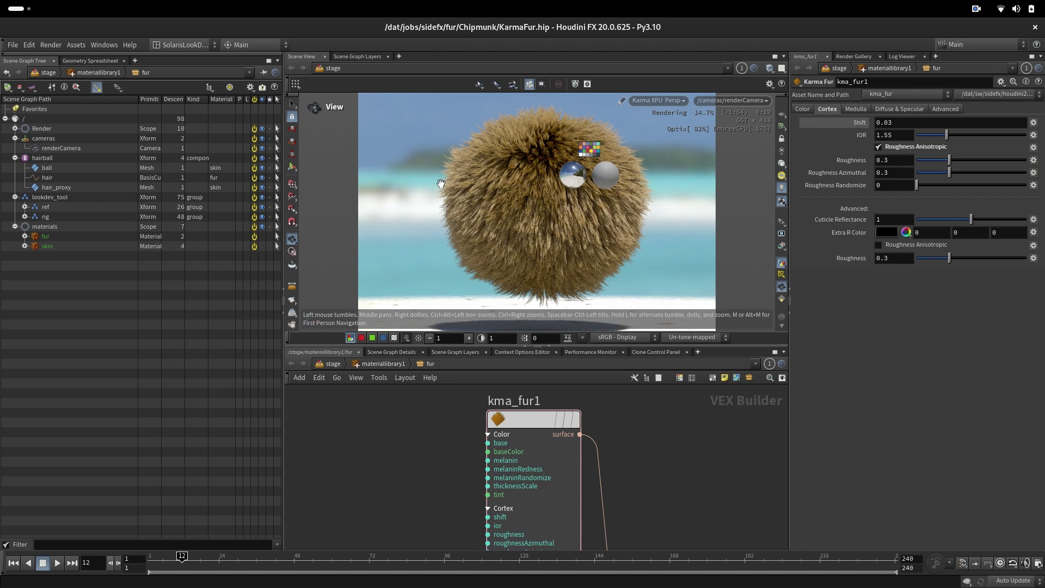
Show only the specular render output in the viewport and turn off anisotropic cortex roughness.
scroll(438, 185, "up", 5)
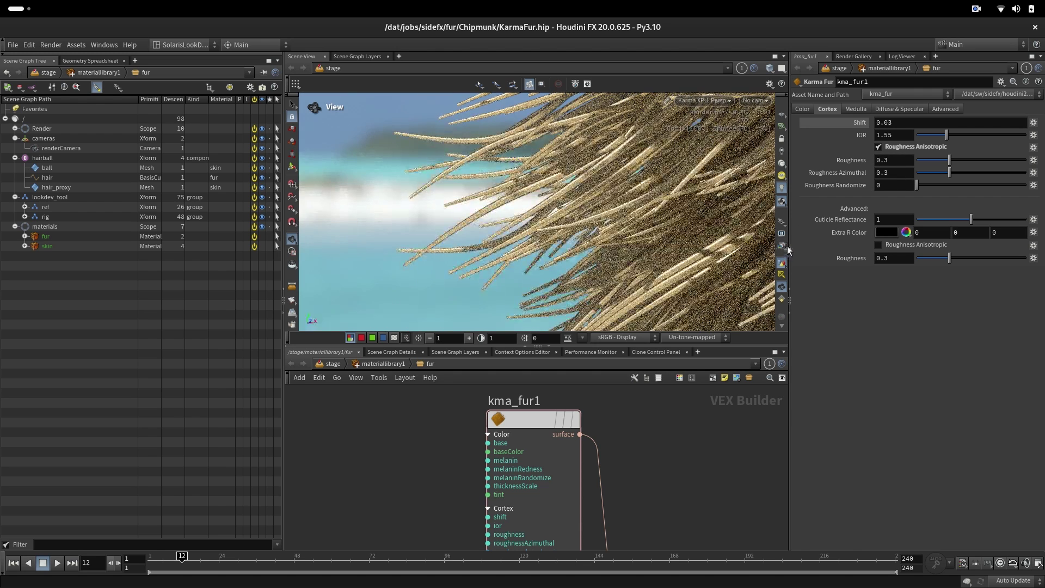
left_click(782, 246)
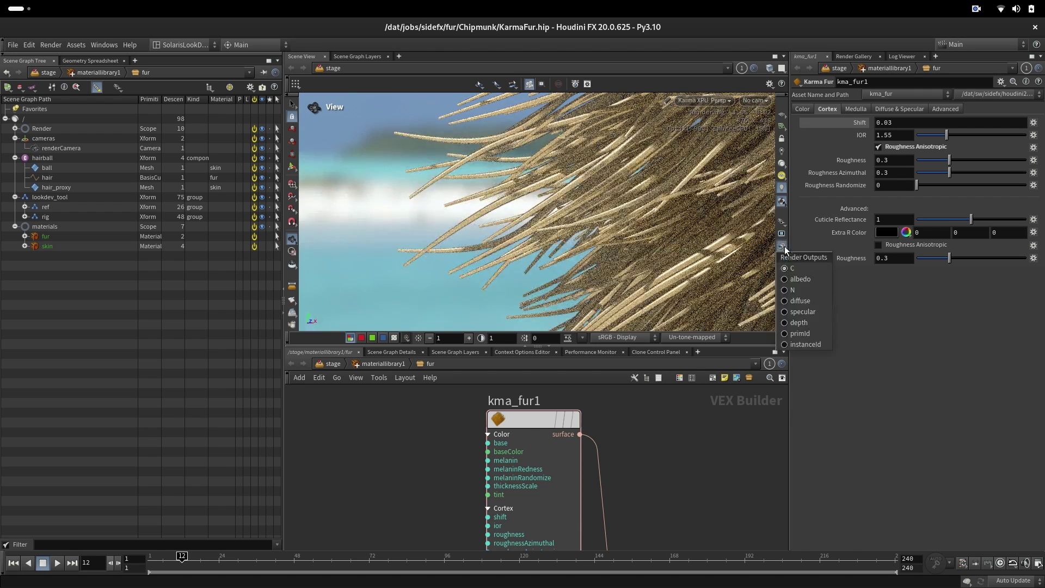
left_click(803, 311)
left_click(903, 149)
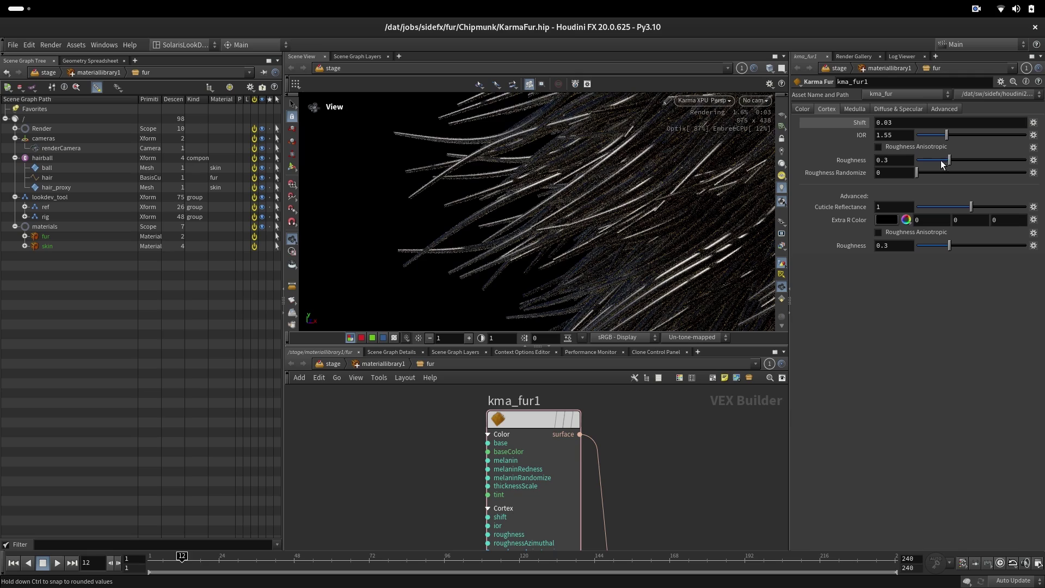
Try cortex Roughness values 0.135, 0.53 and 0.04, and raise Roughness Azimuthal to 0.67.
left_click(932, 160)
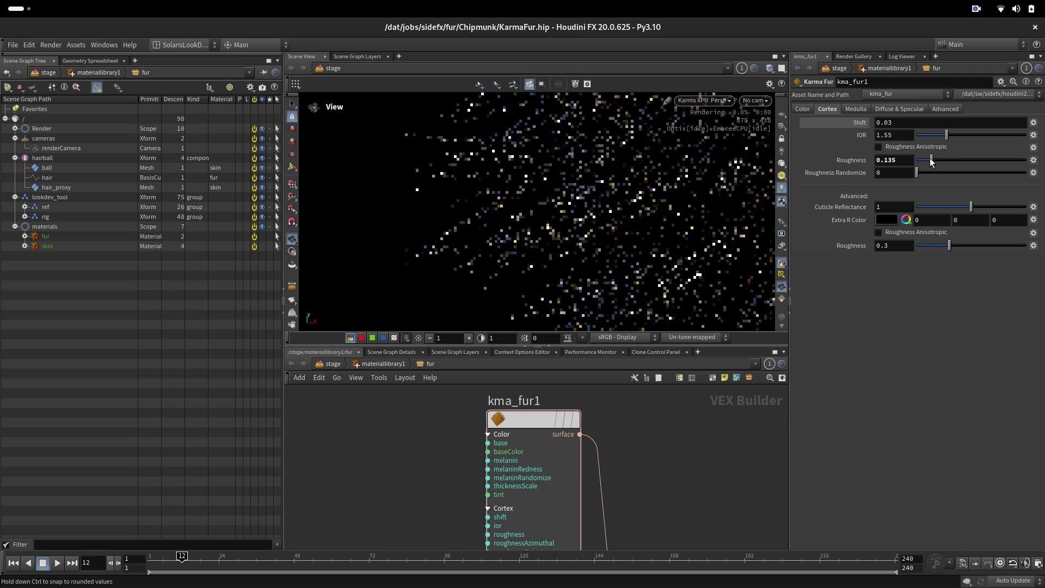
left_click(974, 160)
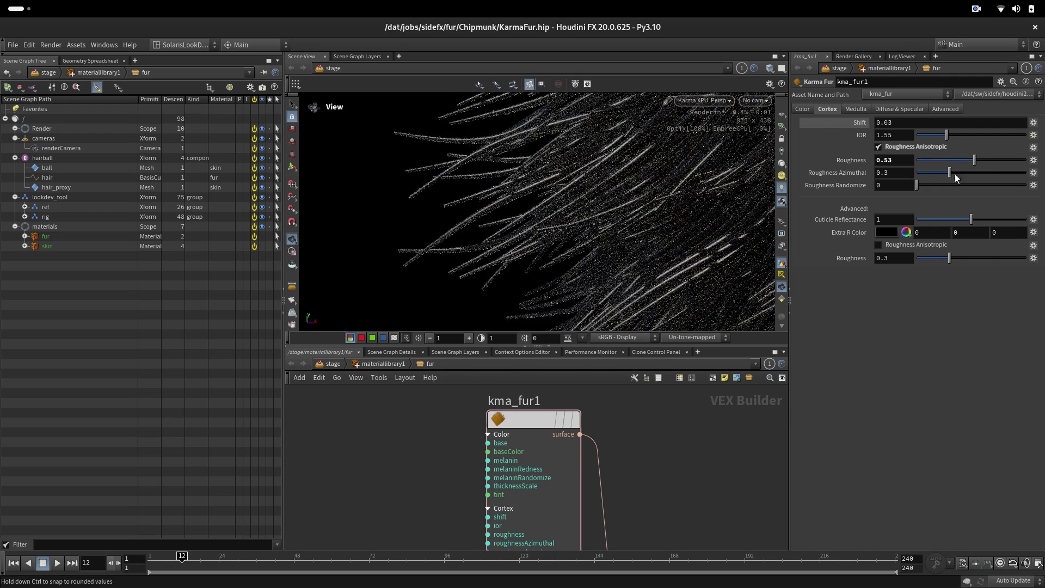
left_click(927, 160)
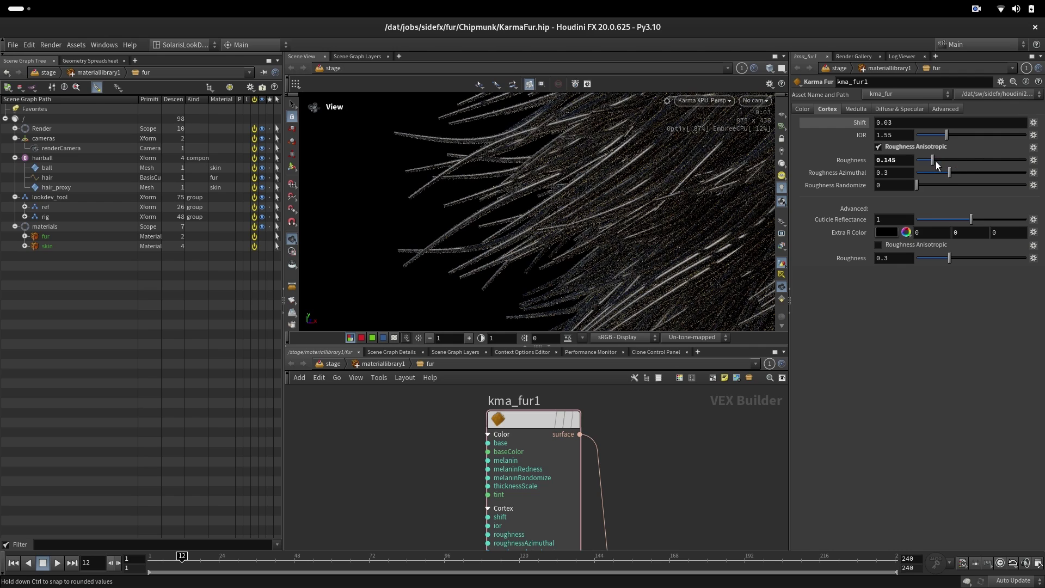
left_click(921, 160)
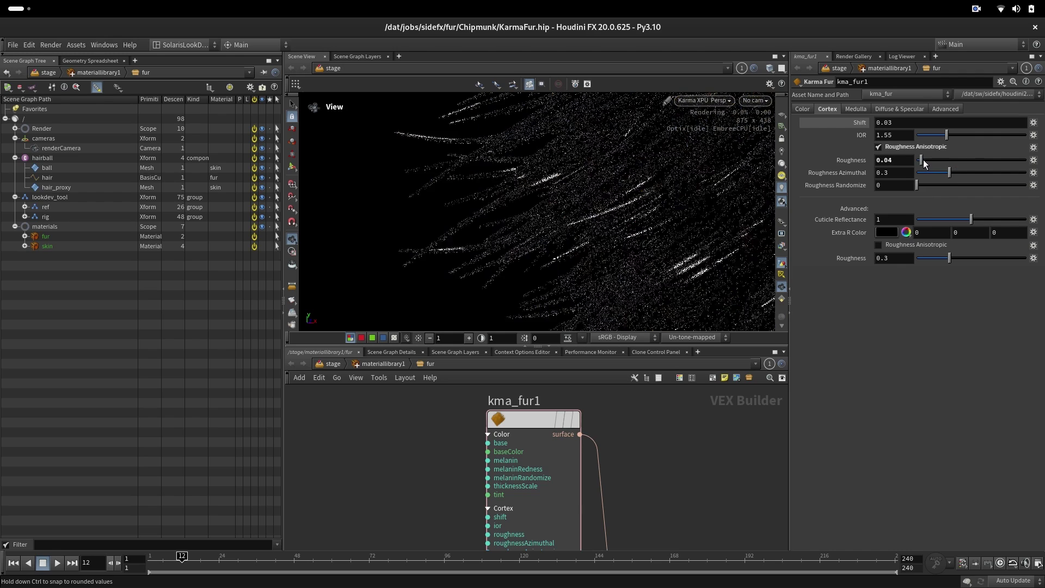
left_click(971, 173)
left_click_drag(971, 172, 990, 172)
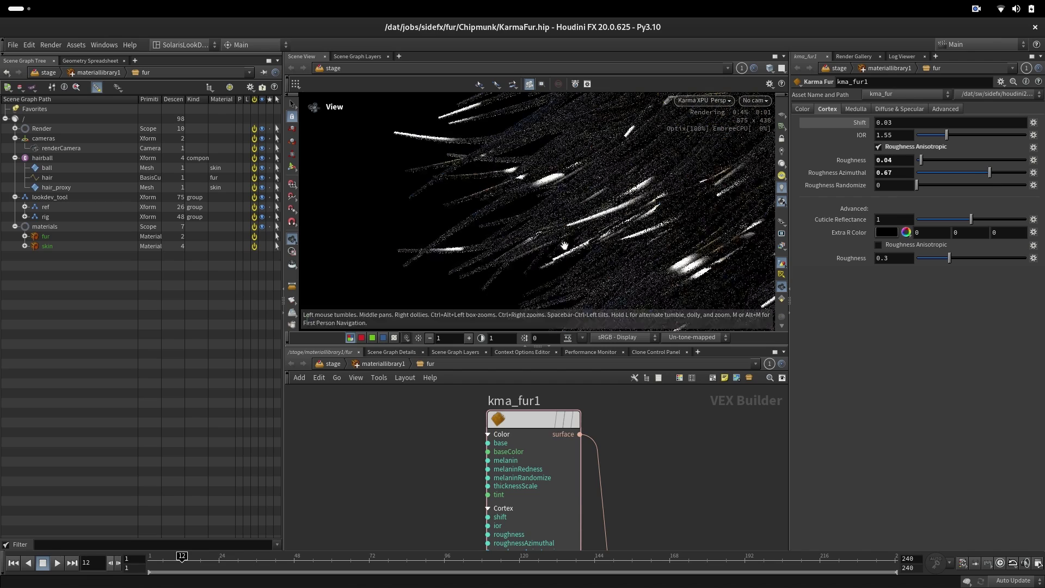
Settle on cortex Roughness 0.575, Roughness Azimuthal 0.33 and Roughness Randomize 1.
left_click(965, 160)
left_click(936, 173)
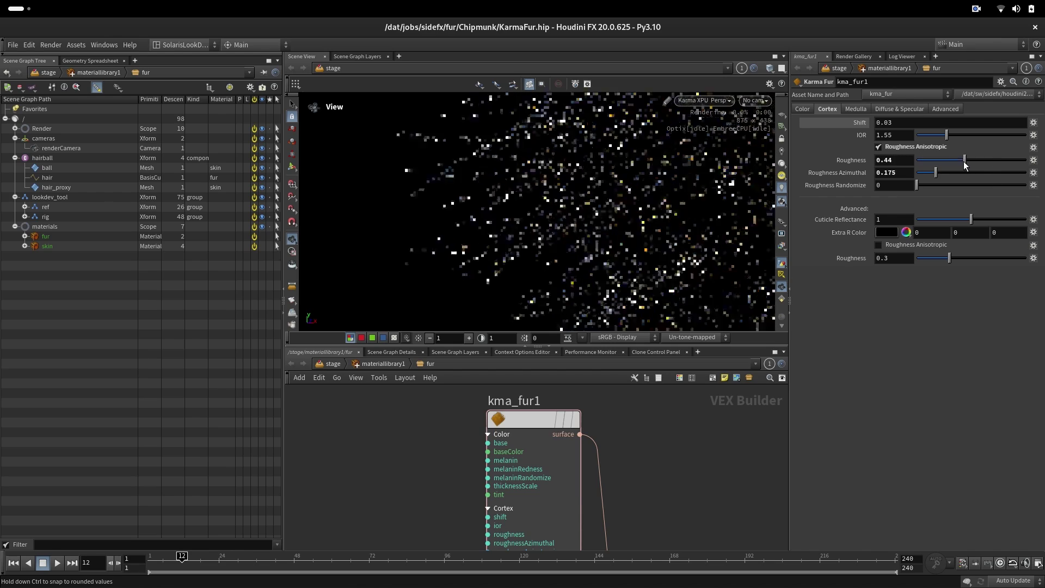
left_click_drag(955, 165, 972, 161)
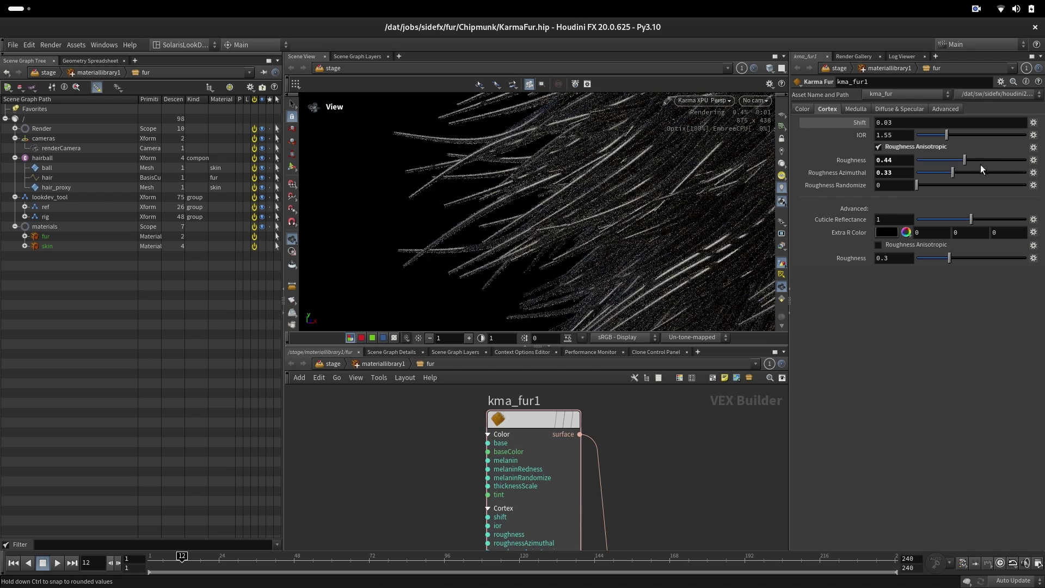
left_click(978, 162)
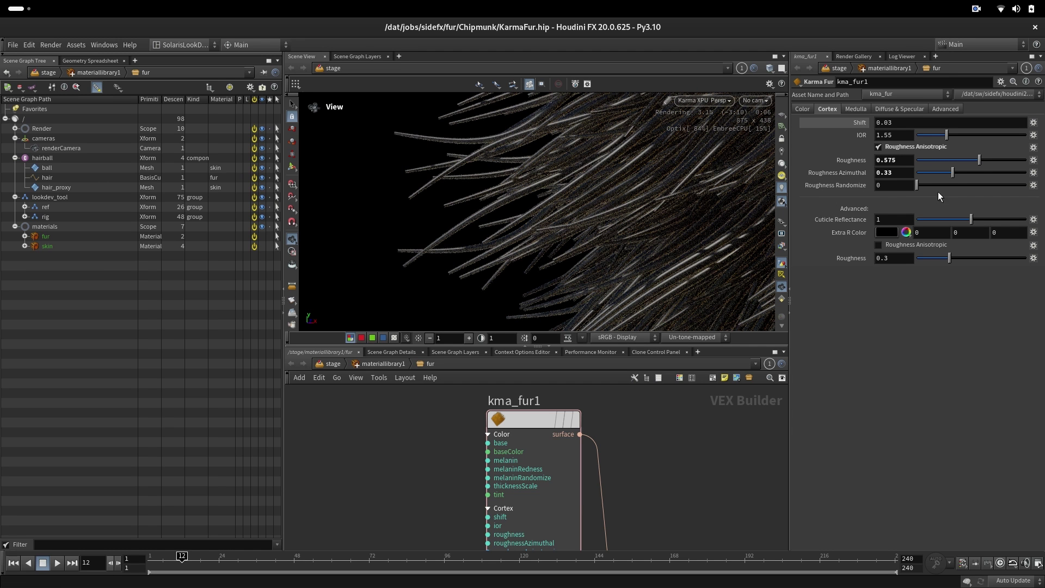
left_click_drag(948, 185, 1014, 195)
left_click(1026, 185)
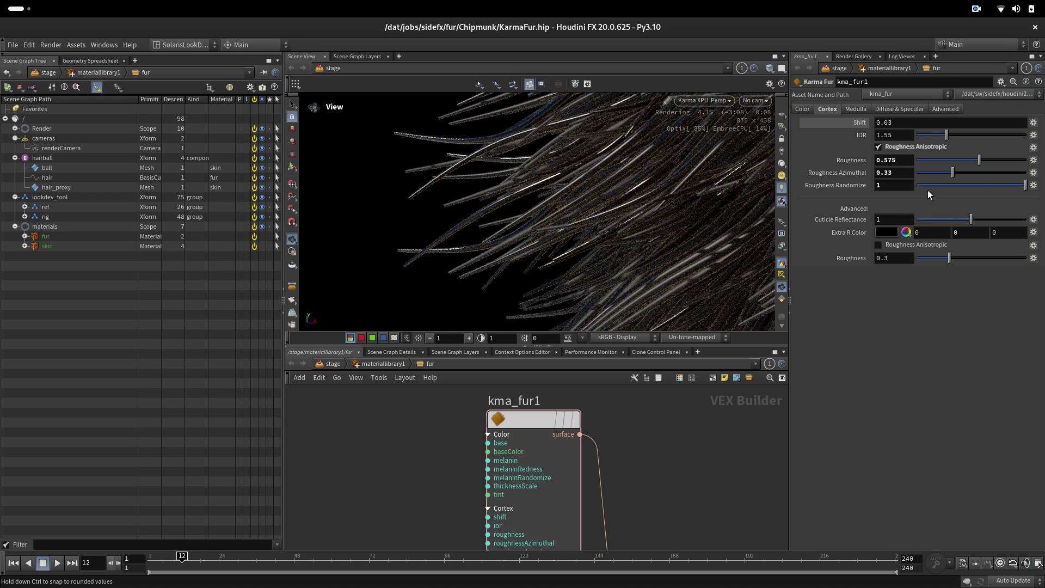
Drag Roughness Randomize from 1 down to 0, keeping Roughness 0.575 and Azimuthal 0.33.
left_click_drag(928, 191, 897, 187)
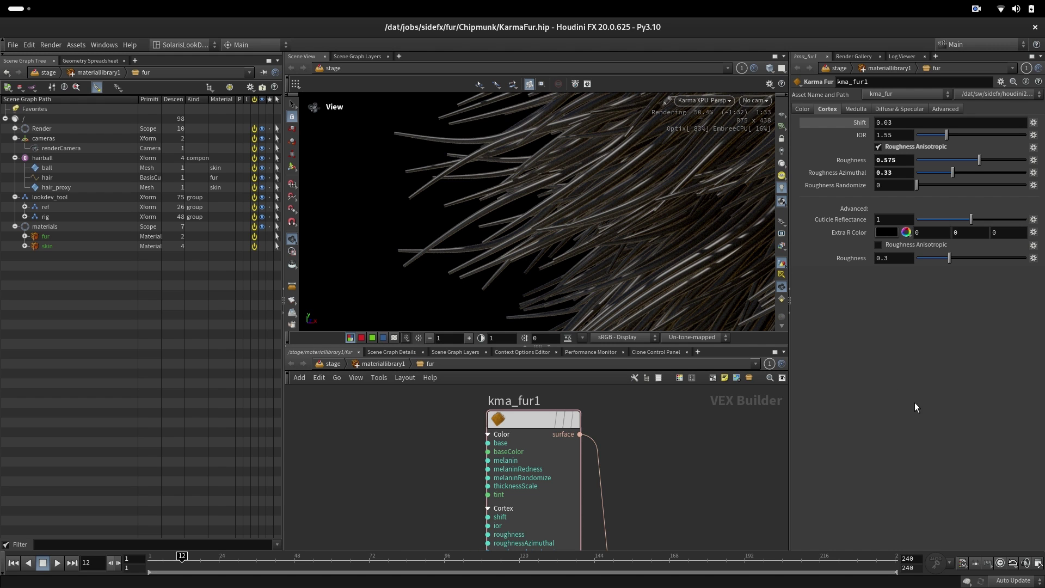
Set Cuticle Reflectance to 1.89 and make Extra R Color white with HSV value 1.
left_click(1006, 217)
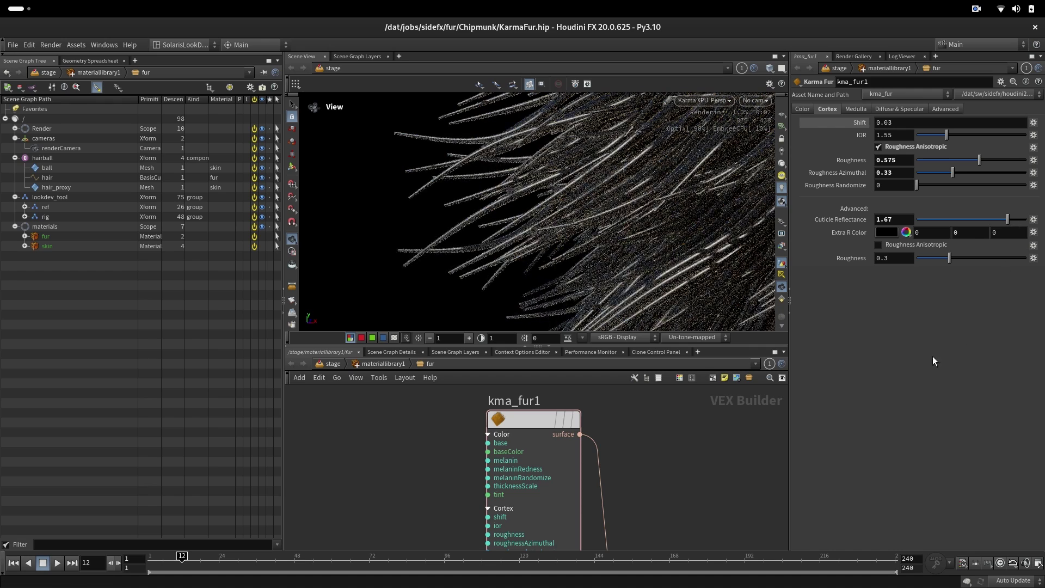
mouse_move(1007, 219)
left_mouse_down()
mouse_move(931, 218)
mouse_move(1019, 218)
left_mouse_up()
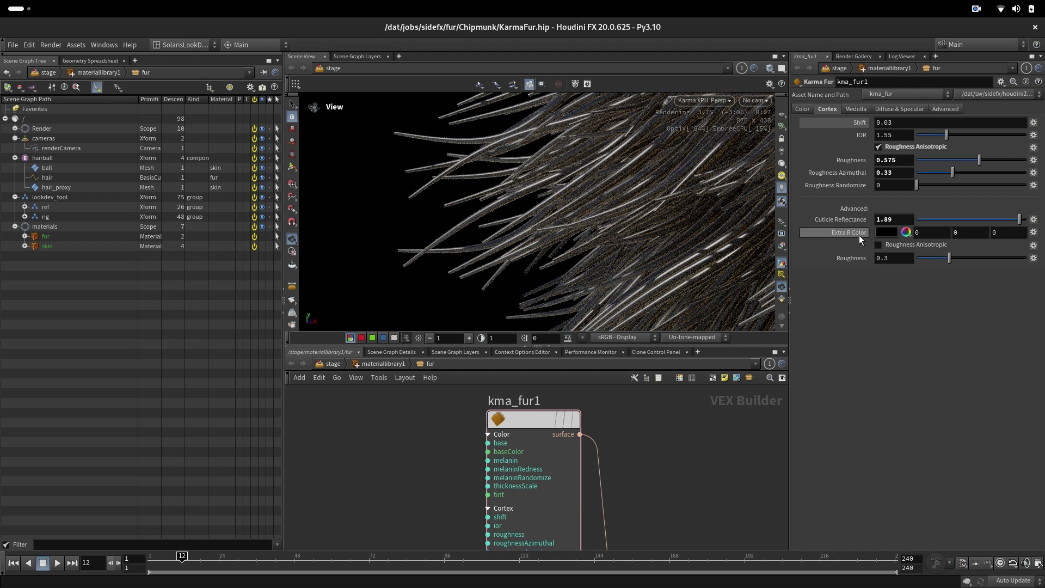
left_click(859, 235)
left_click(906, 246)
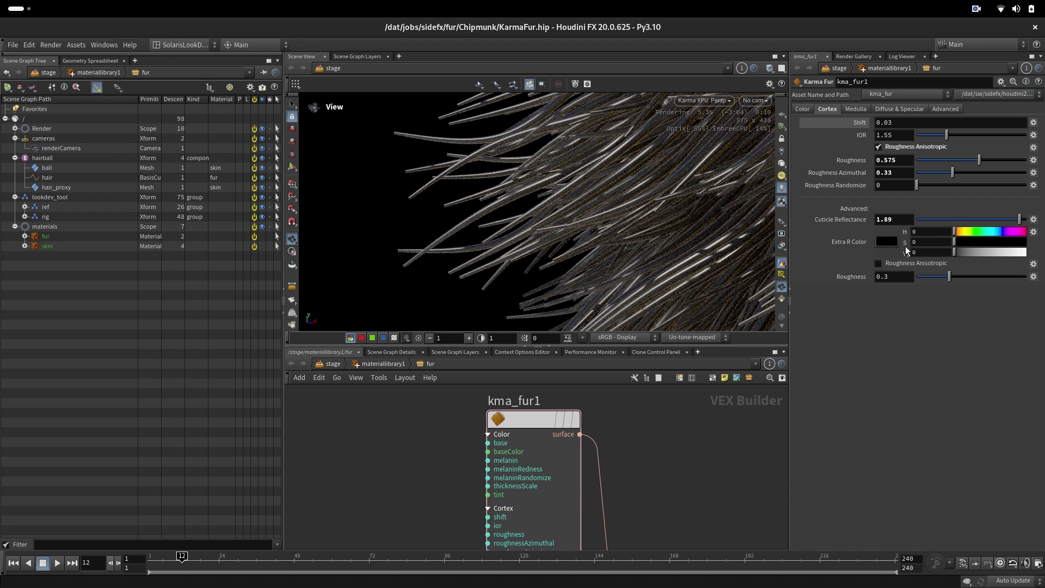
left_click(1024, 252)
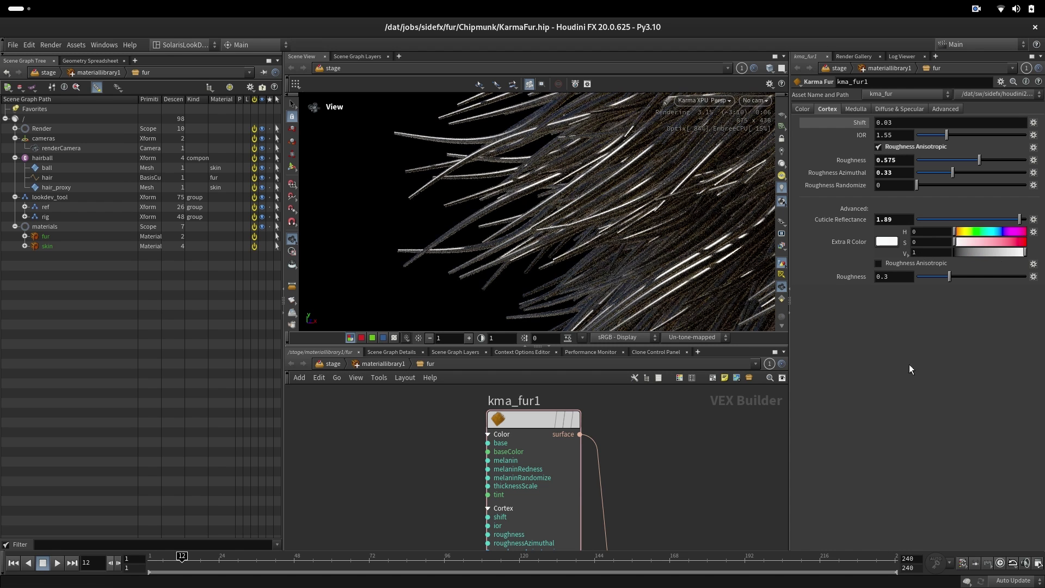
Enable anisotropic cuticle roughness at 0.515, then bring up the Medulla settings.
left_click(878, 264)
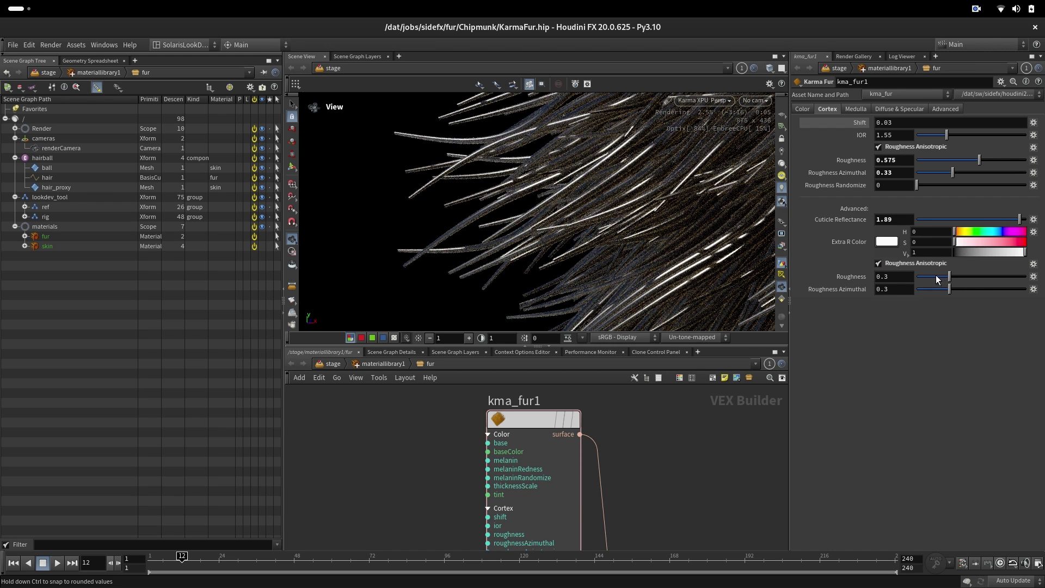
left_click_drag(941, 276, 971, 279)
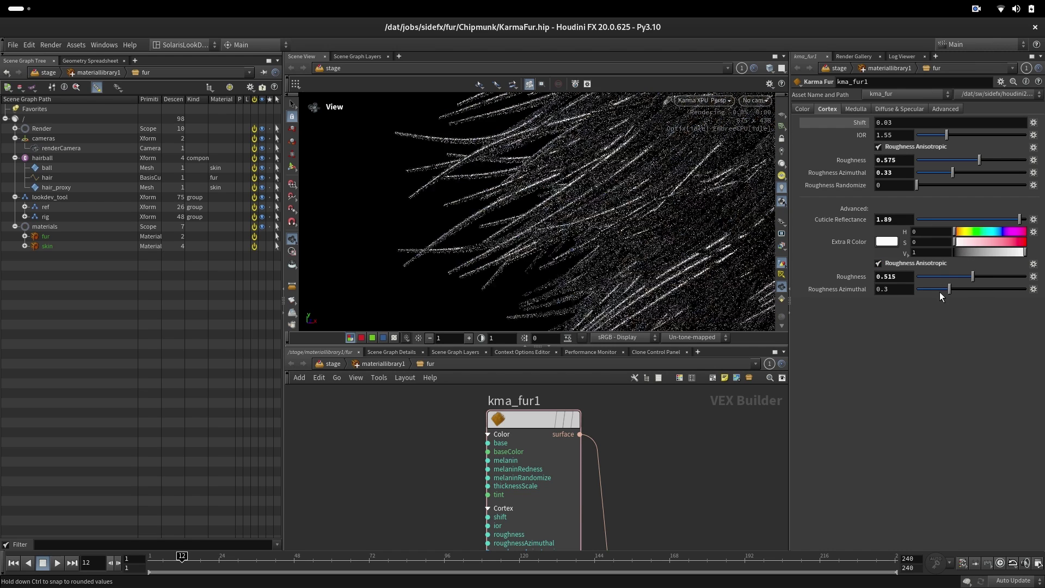
left_click(850, 109)
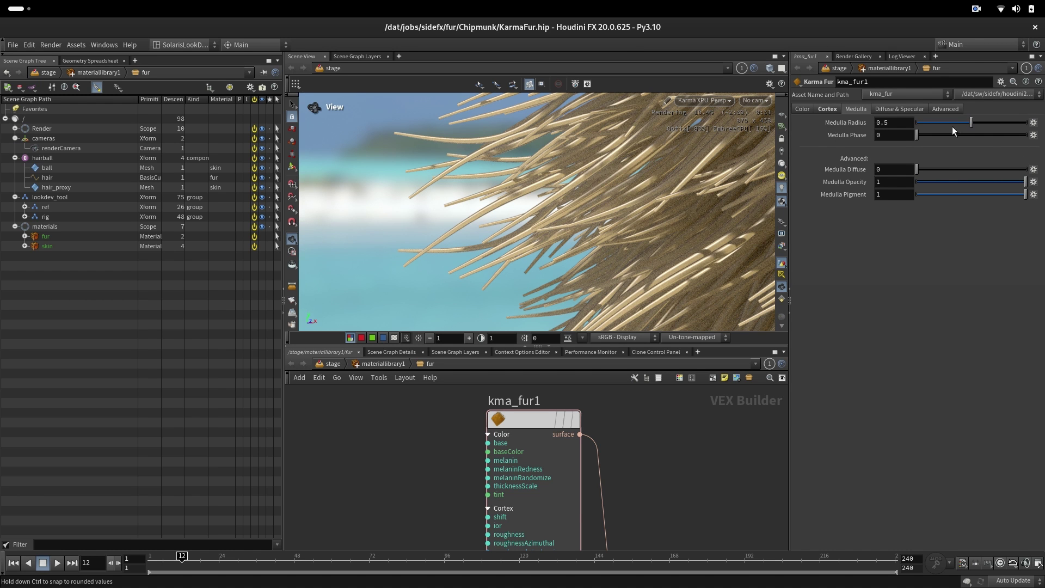
Set Medulla Radius to 0.26 after testing 0.14 and 0, then try Medulla Phase and reset it to 0.
left_click_drag(952, 124, 932, 124)
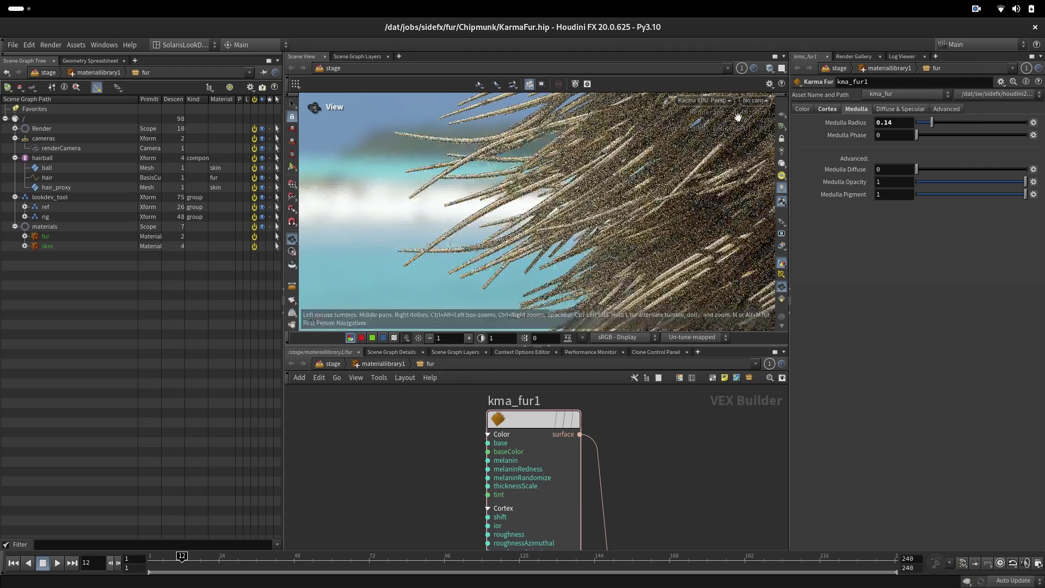
right_click_drag(452, 172, 682, 166)
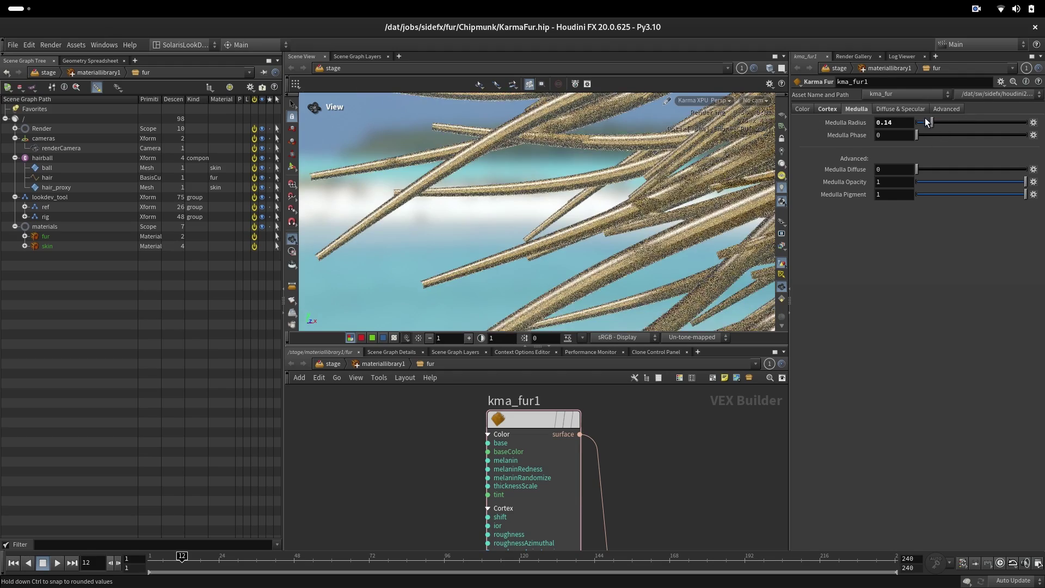
left_click_drag(931, 123, 917, 123)
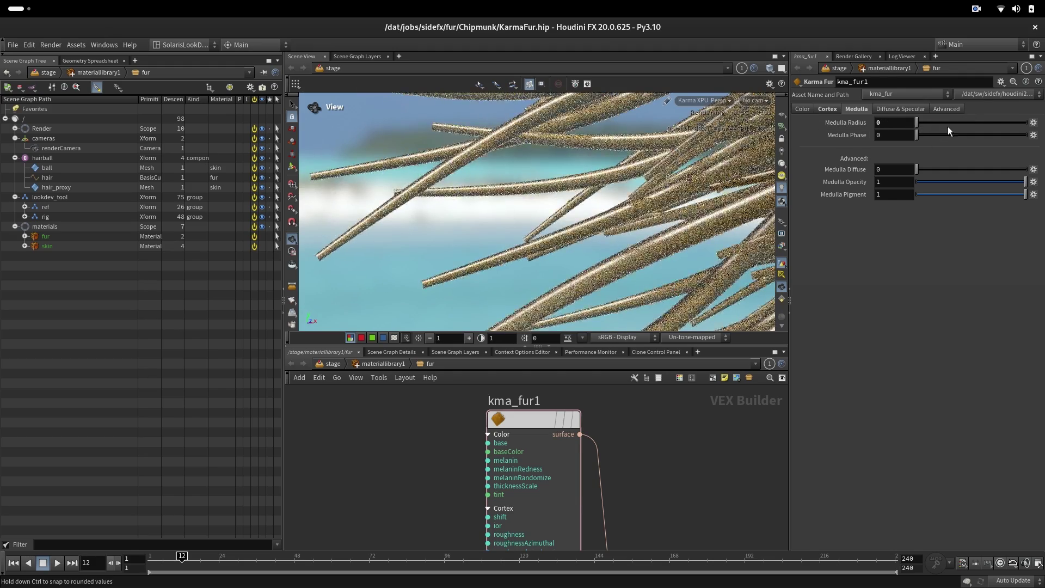
left_click(945, 123)
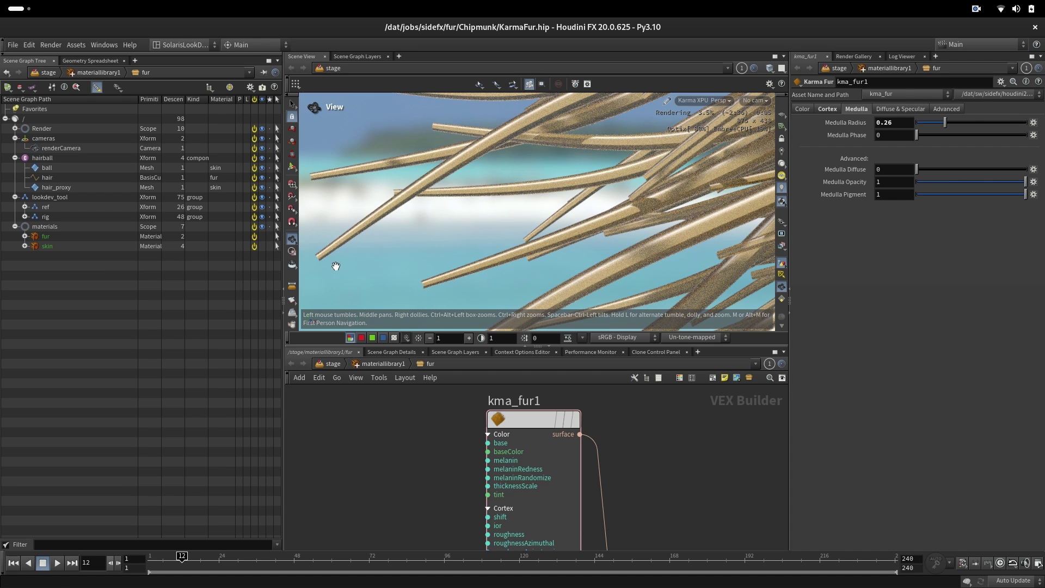
left_click(938, 136)
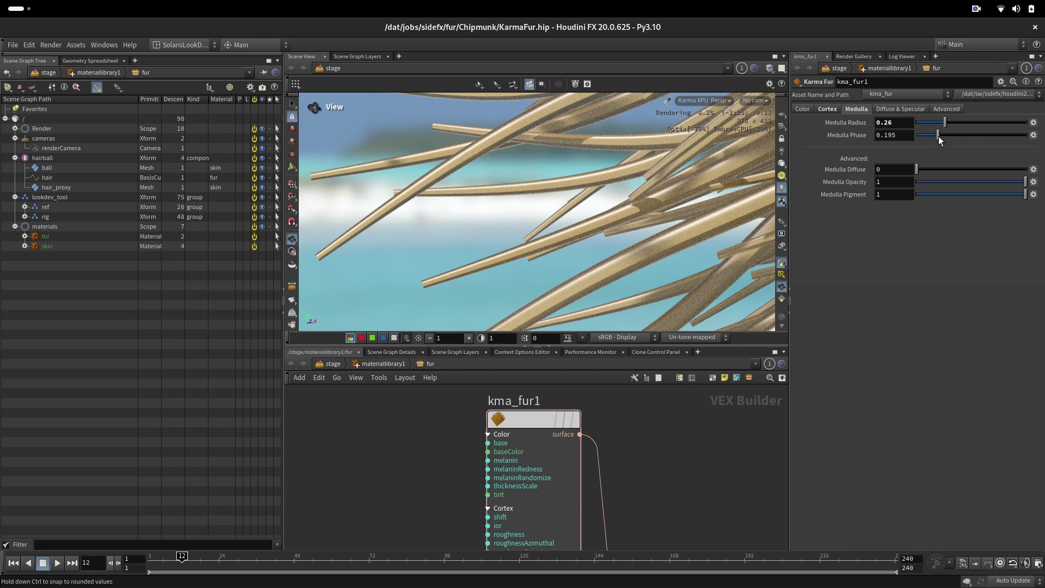
left_click_drag(938, 136, 1028, 139)
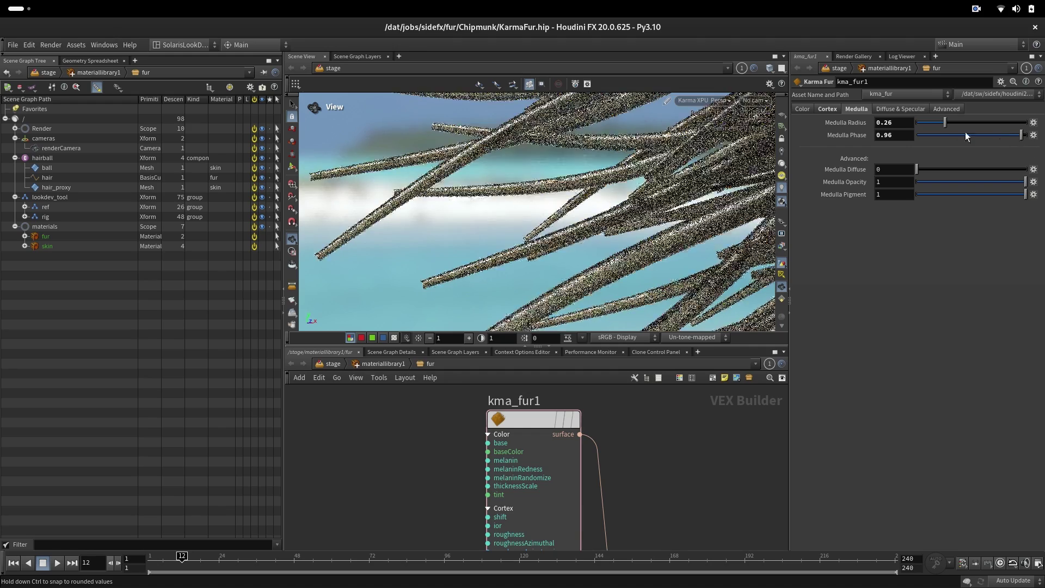
left_click(918, 135)
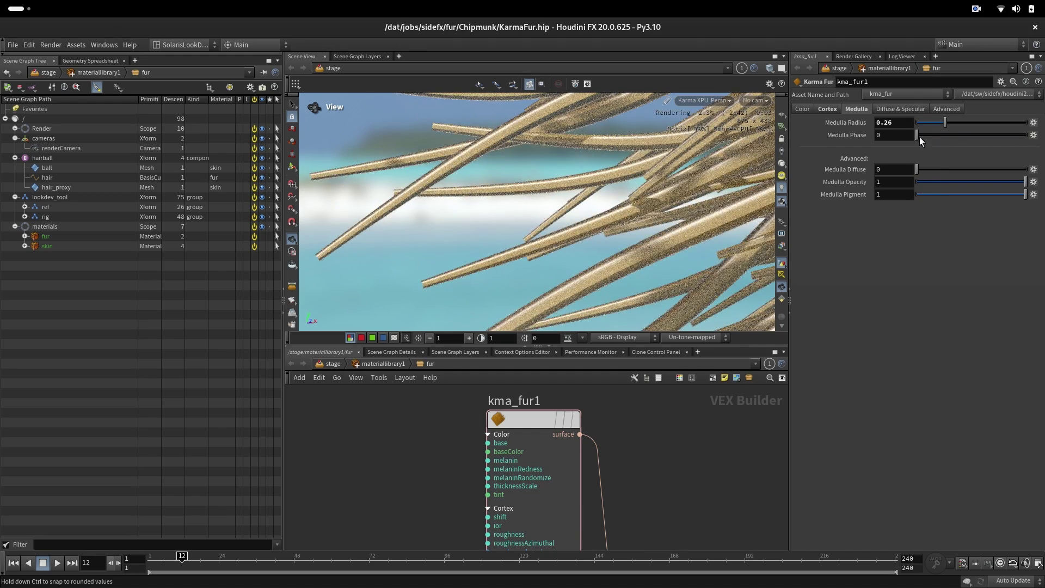
Raise Medulla Diffuse to 1, test lower Medulla Opacity and Pigment, and leave both at 1.
left_click_drag(916, 169, 1005, 168)
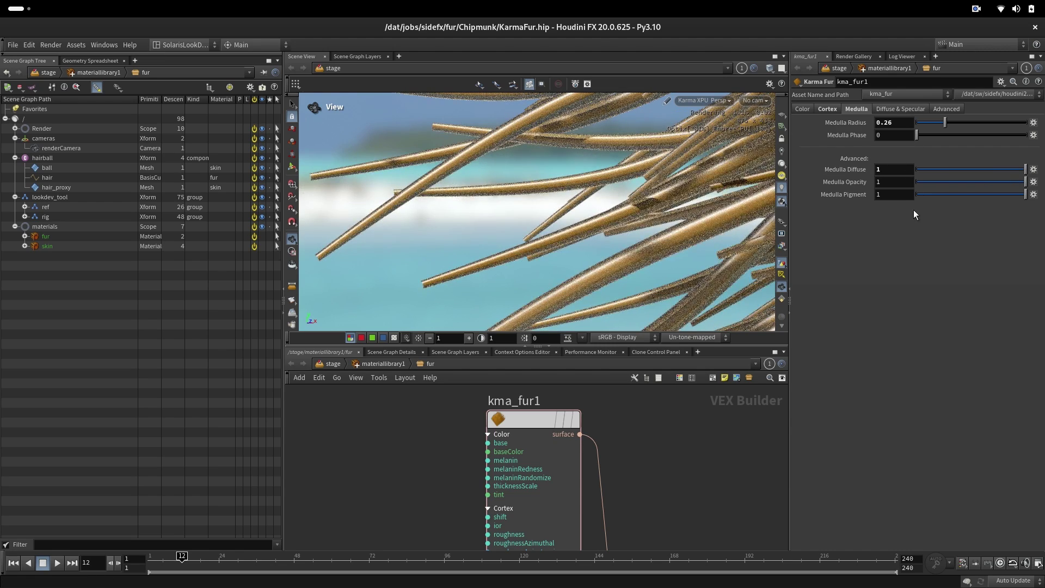
mouse_move(940, 183)
left_mouse_down()
mouse_move(931, 210)
mouse_move(960, 182)
mouse_move(1011, 181)
mouse_move(936, 184)
mouse_move(945, 188)
left_mouse_up()
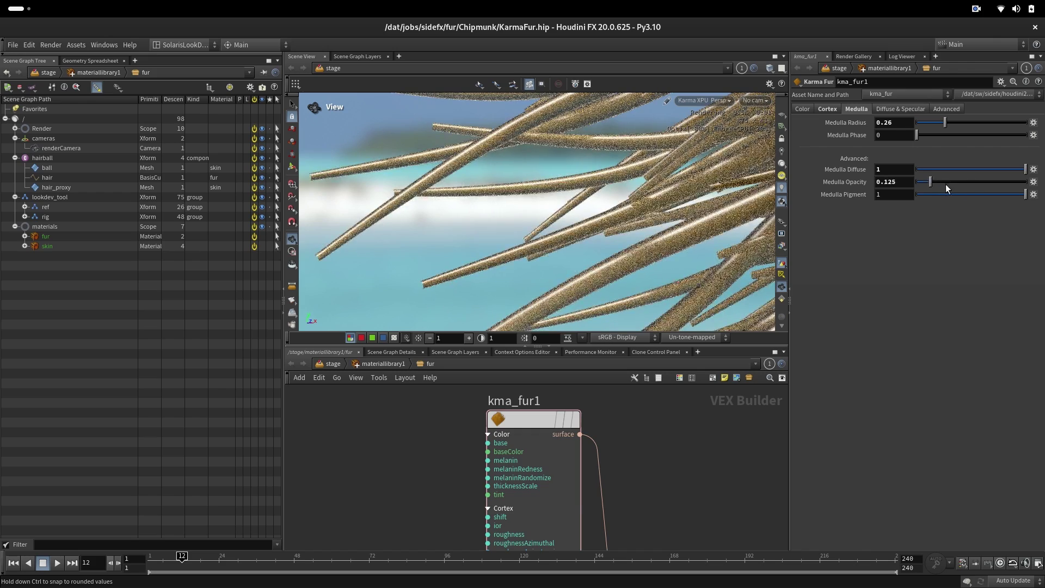
left_click(1021, 181)
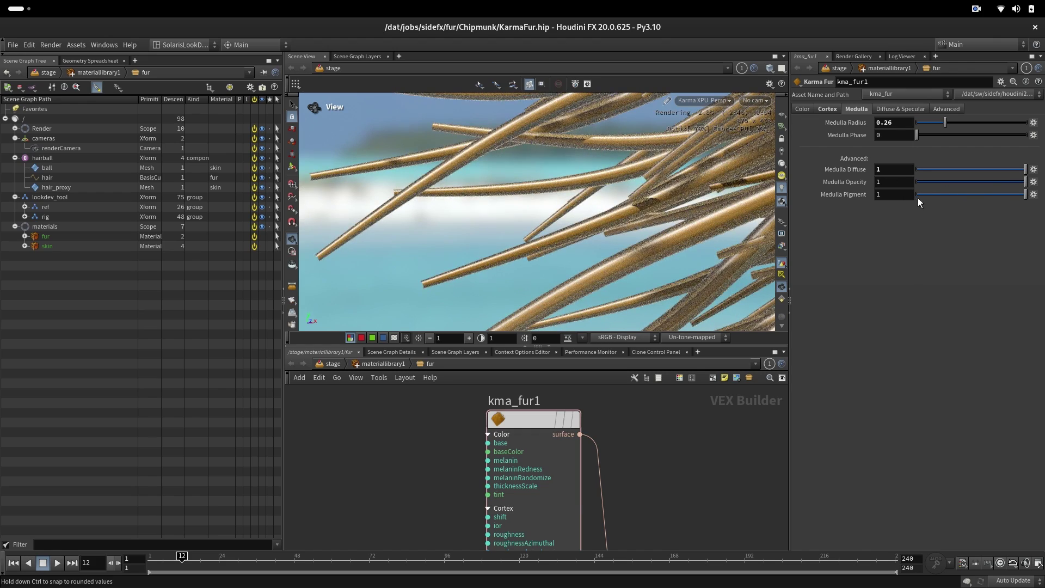
left_click_drag(920, 197, 1027, 196)
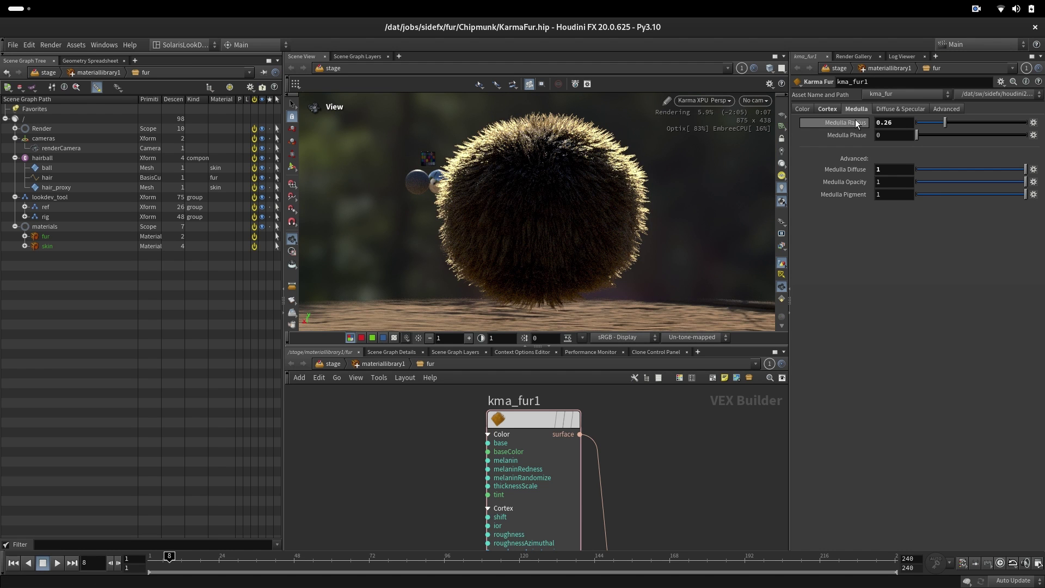
Set Medulla Radius to 0.91, restore Diffuse to 1, drop Opacity to 0.08, then show Diffuse & Specular.
left_click_drag(825, 123, 919, 175)
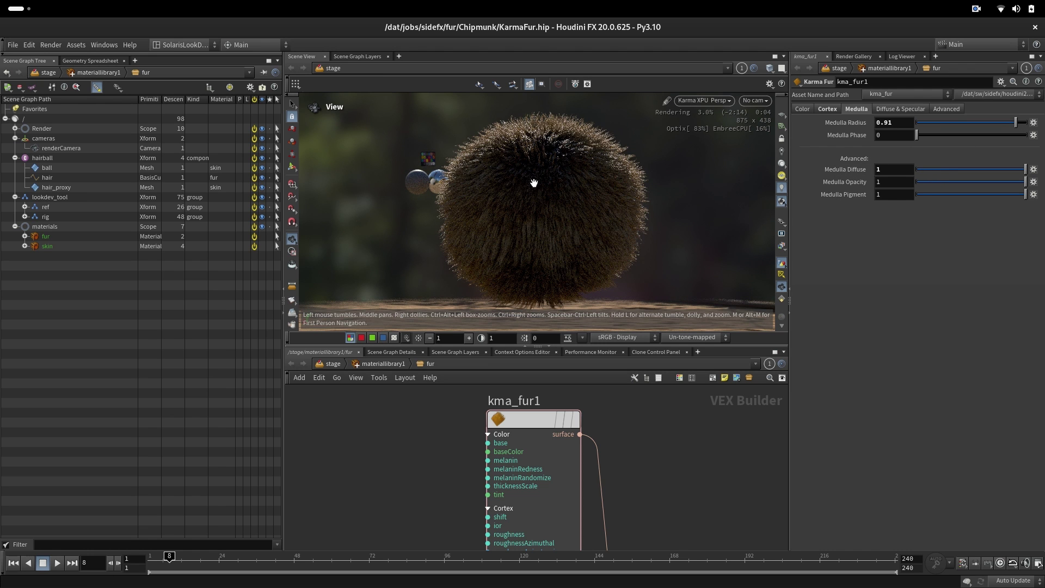
middle_click(892, 169, "ctrl")
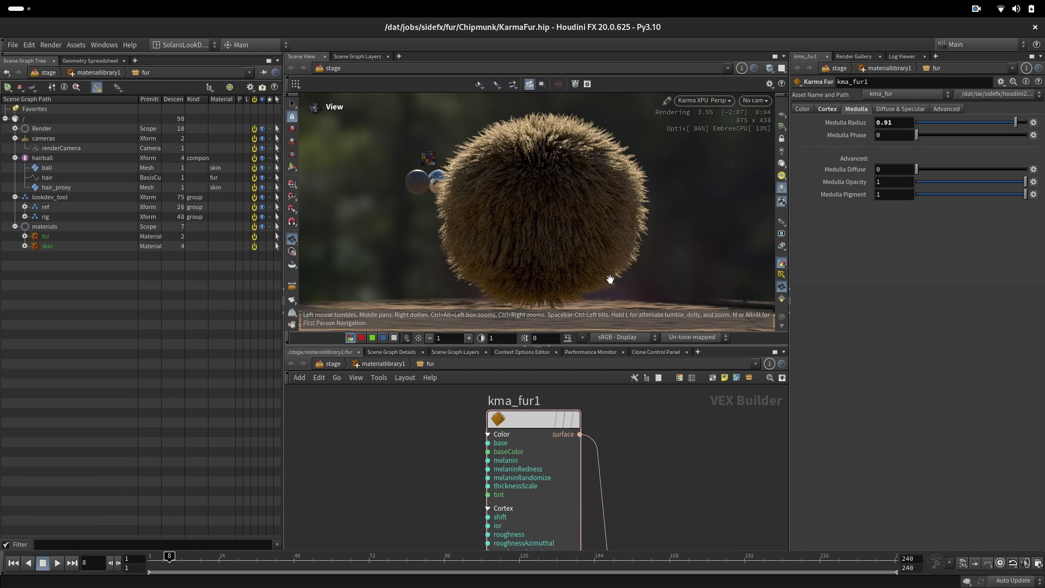
left_click_drag(1014, 171, 1028, 170)
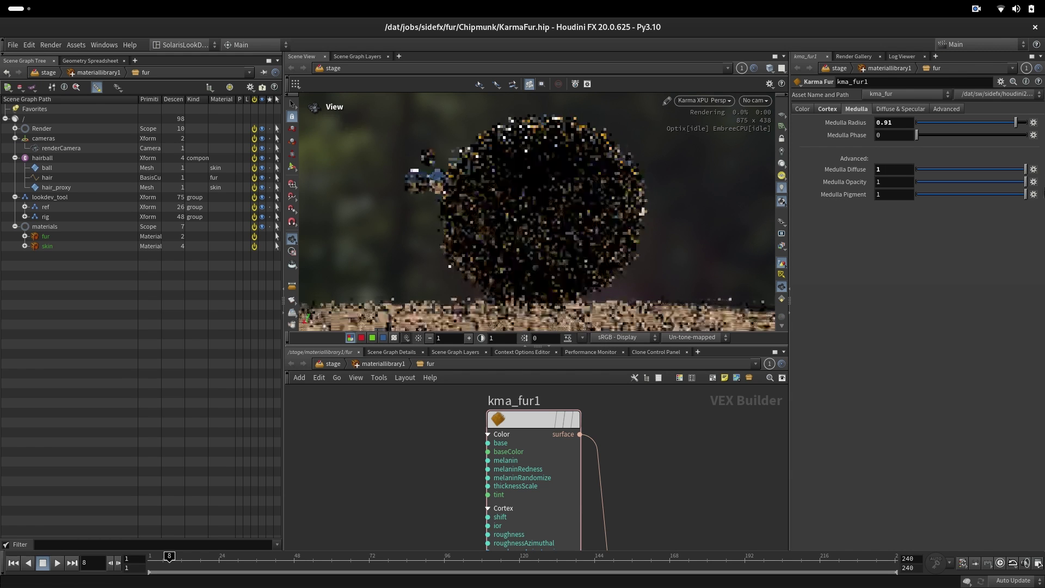
left_click_drag(957, 183, 967, 182)
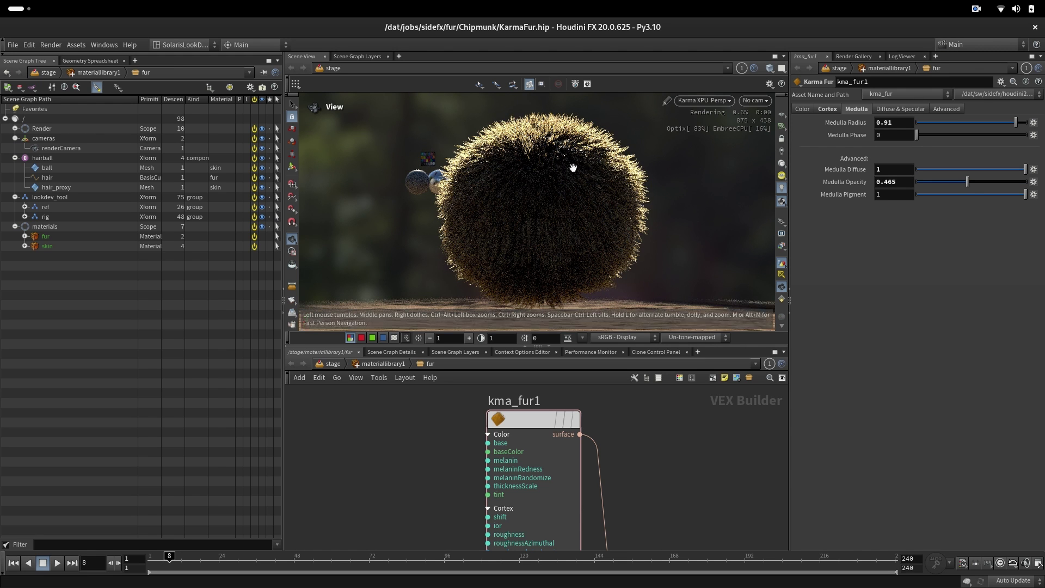
left_click(926, 182)
left_click(900, 109)
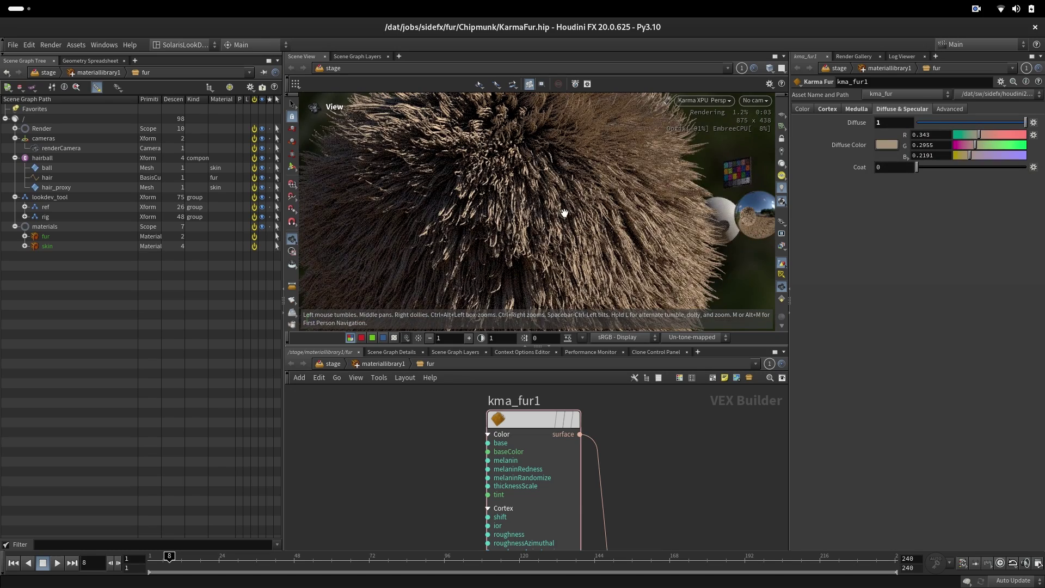
Orbit around the fur ball and drag the fur shader's Diffuse slider down to 0.
scroll(593, 231, "down", 3)
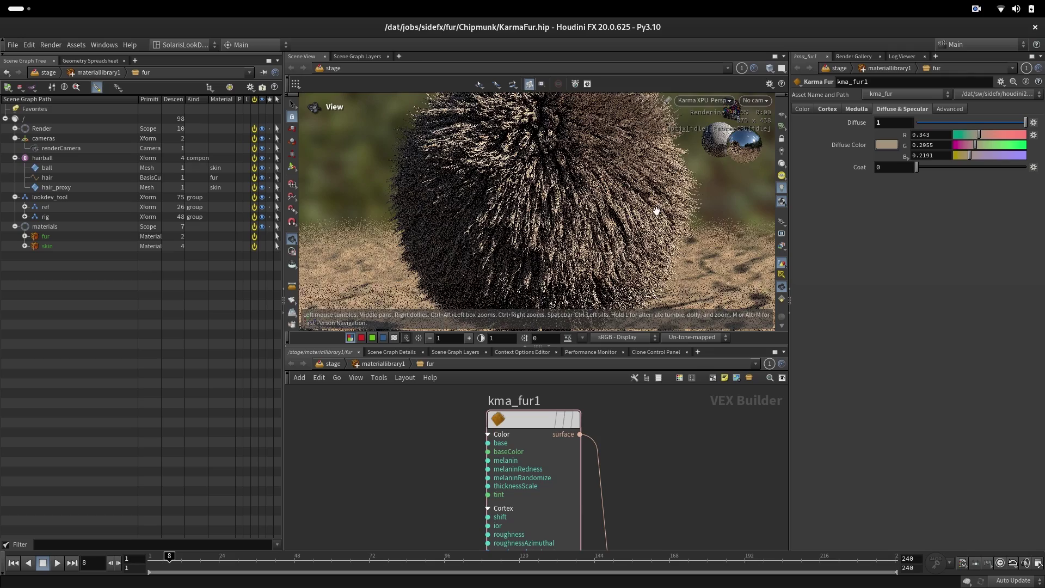
left_click_drag(612, 228, 643, 233)
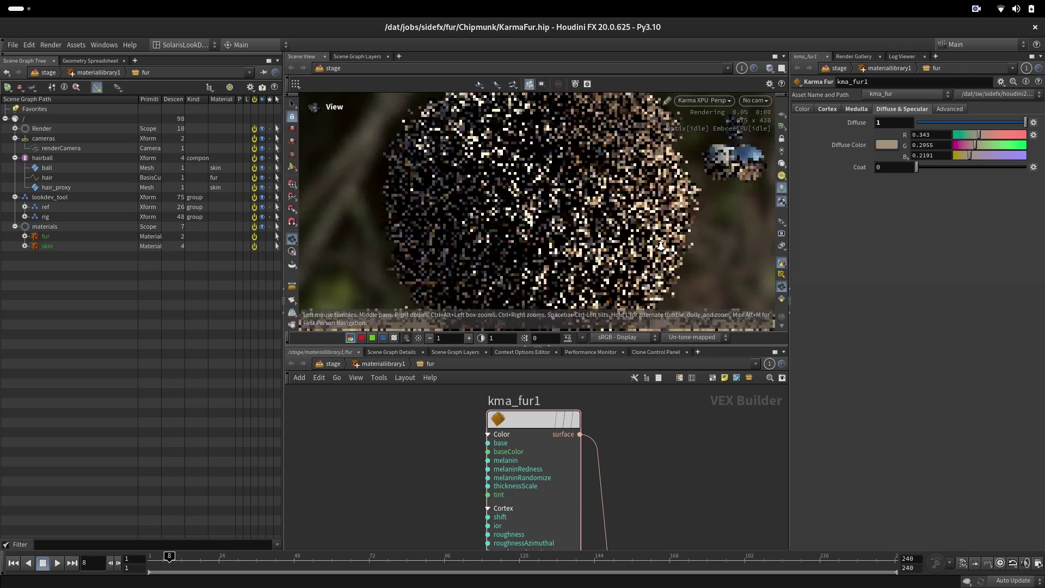
scroll(643, 232, "up", 5)
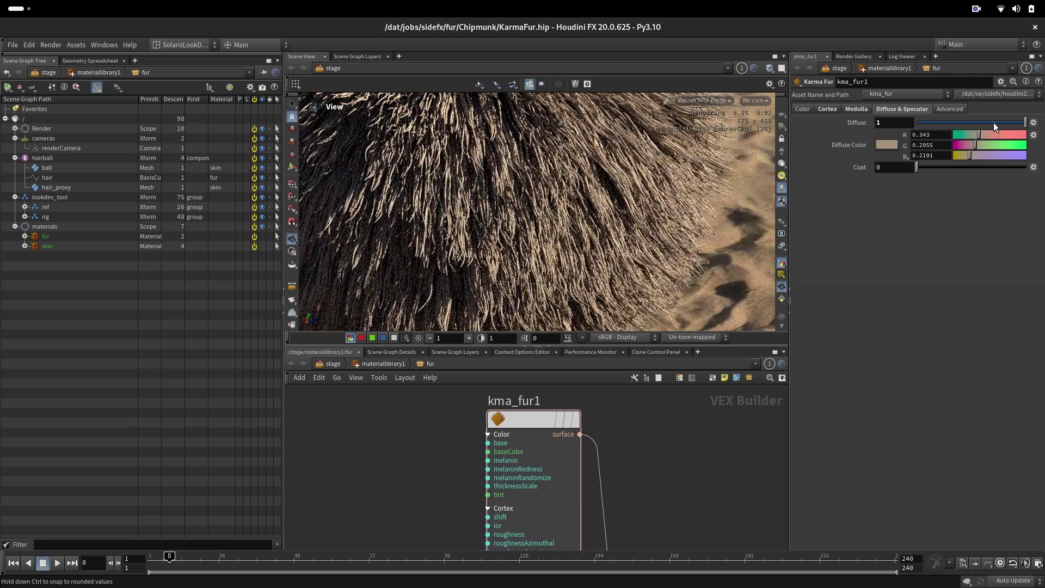
left_click(972, 122)
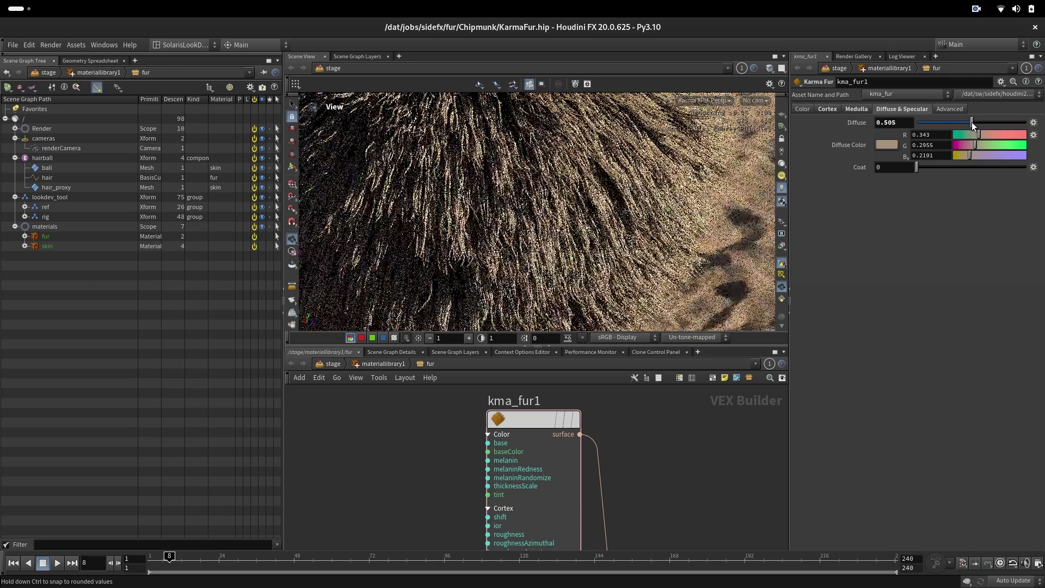
left_click_drag(971, 122, 866, 127)
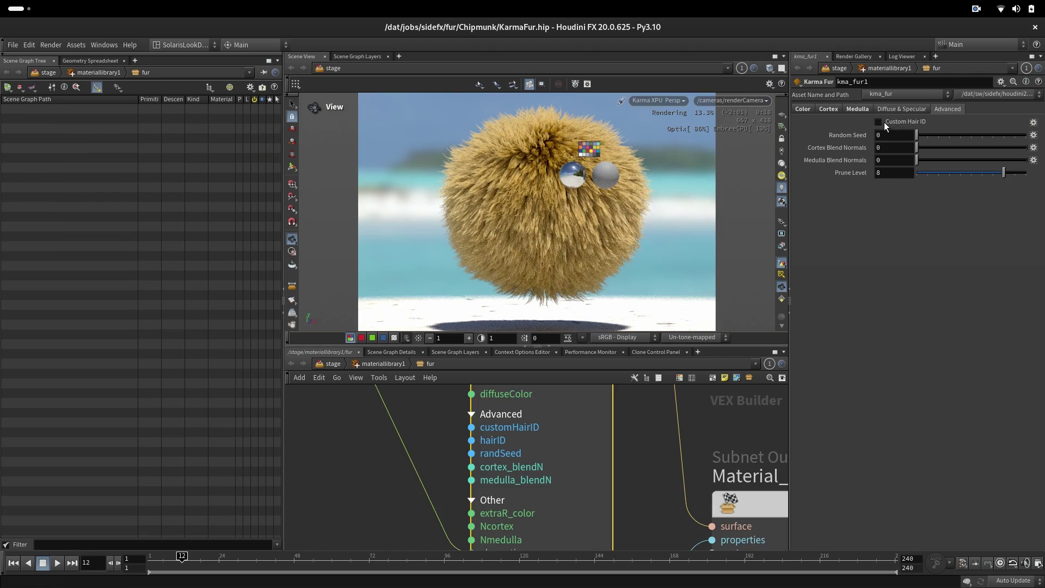
Enable Custom Hair ID and Random Seed in the Advanced settings, then deselect the Karma Fur node.
left_click(879, 121)
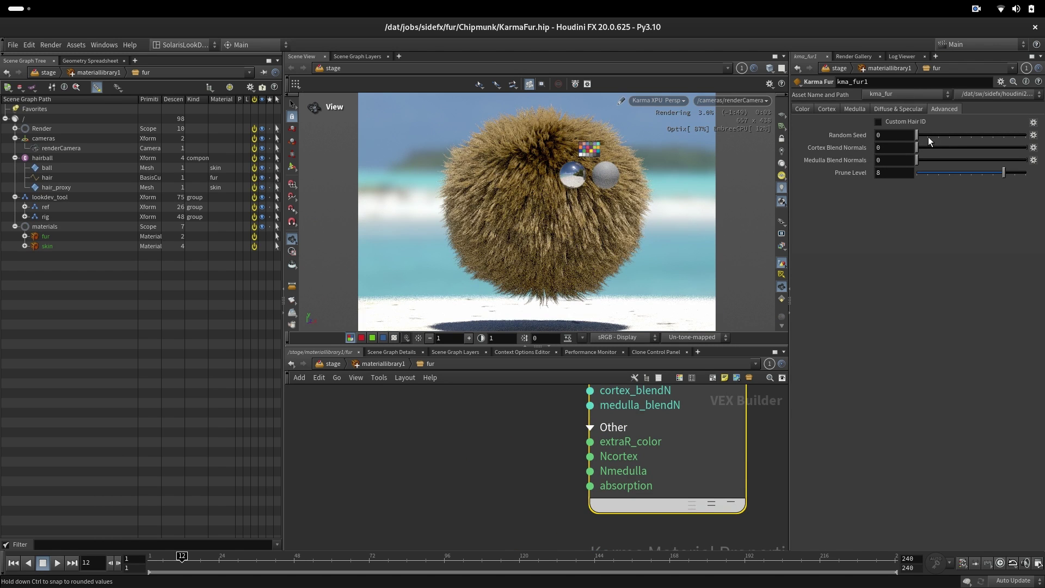
left_click(919, 136)
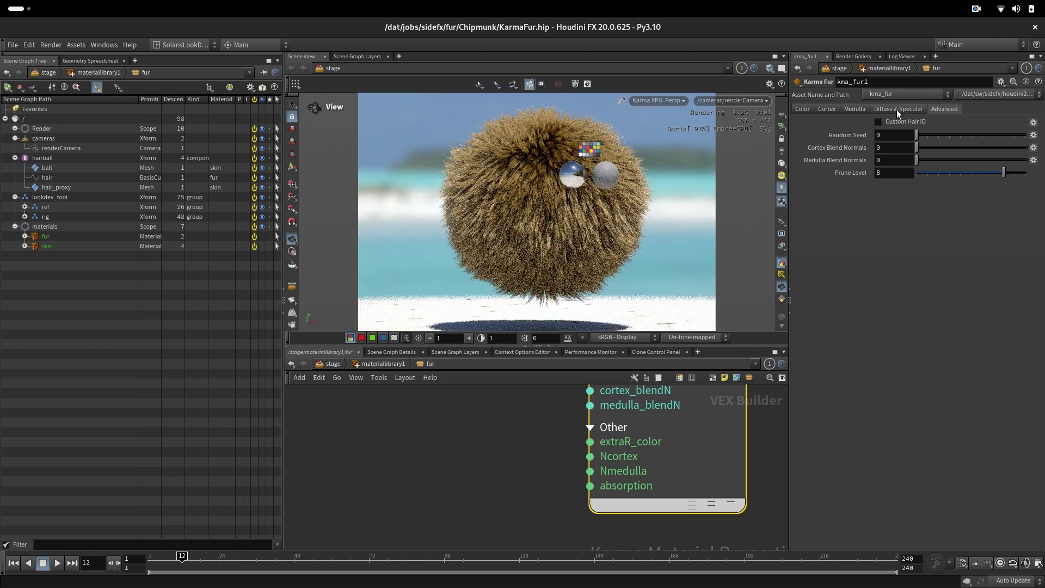
left_click(831, 111)
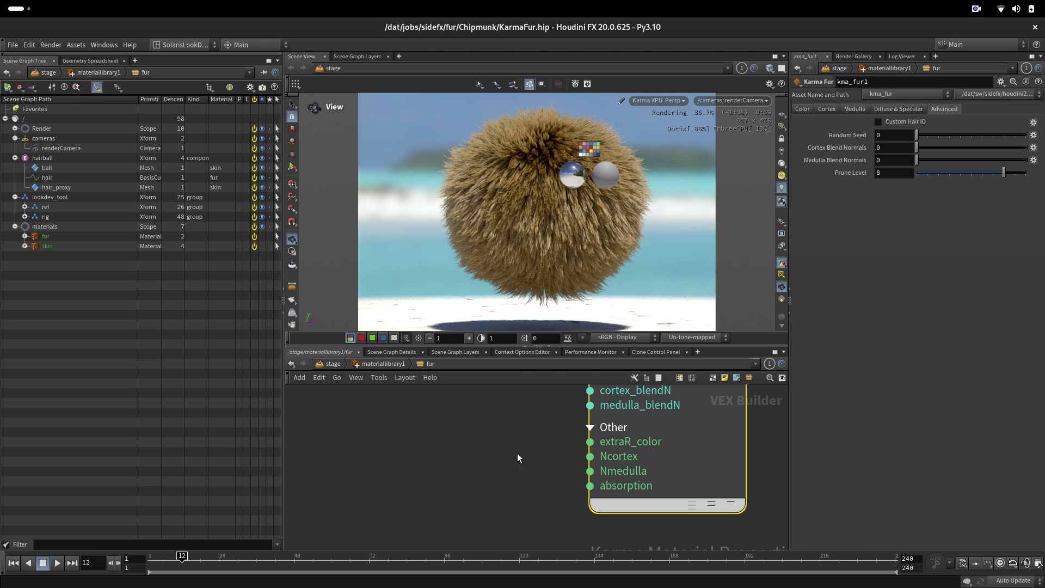
left_click_drag(464, 447, 562, 457)
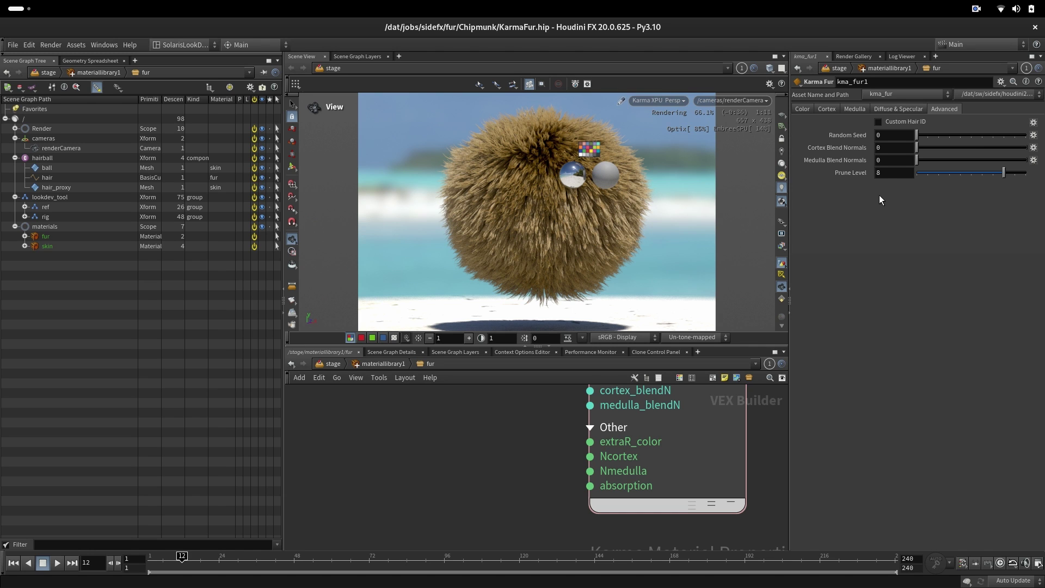
Apply the Dog preset, then review Medulla and Color, showing Melanin 0 and white Base Color.
left_click(999, 83)
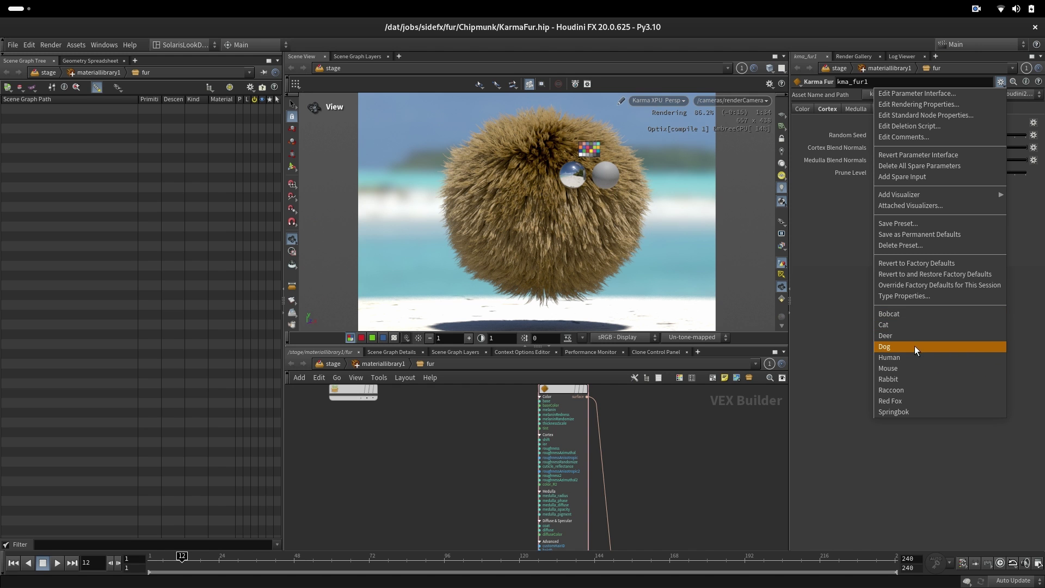
left_click(946, 340)
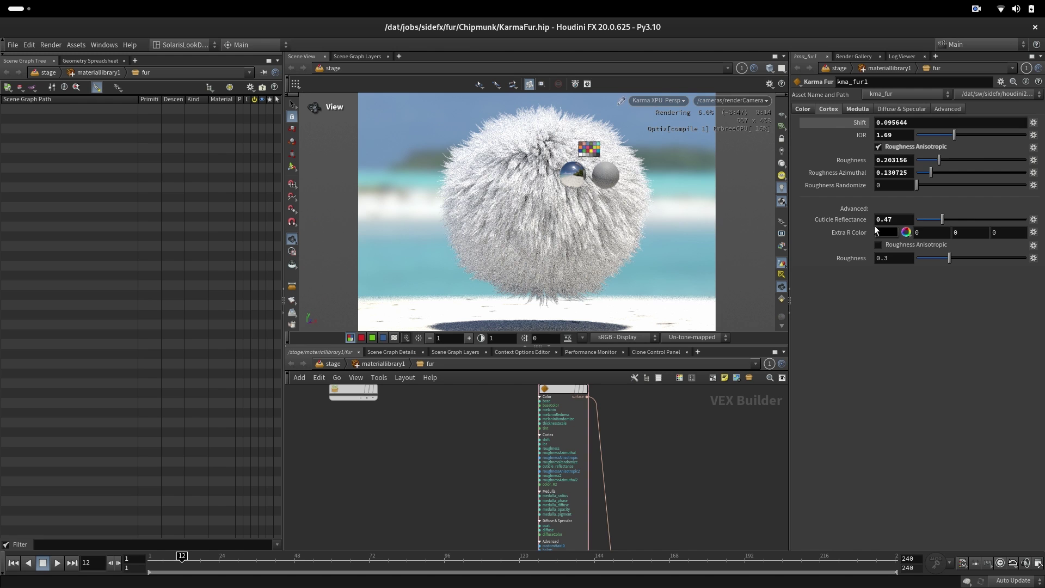
left_click(865, 109)
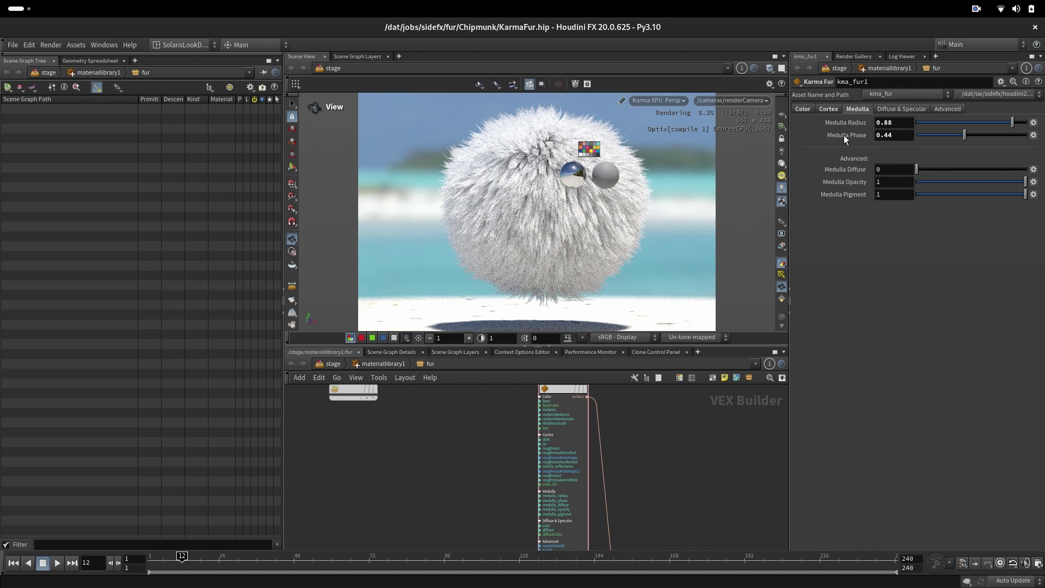
left_click(806, 108)
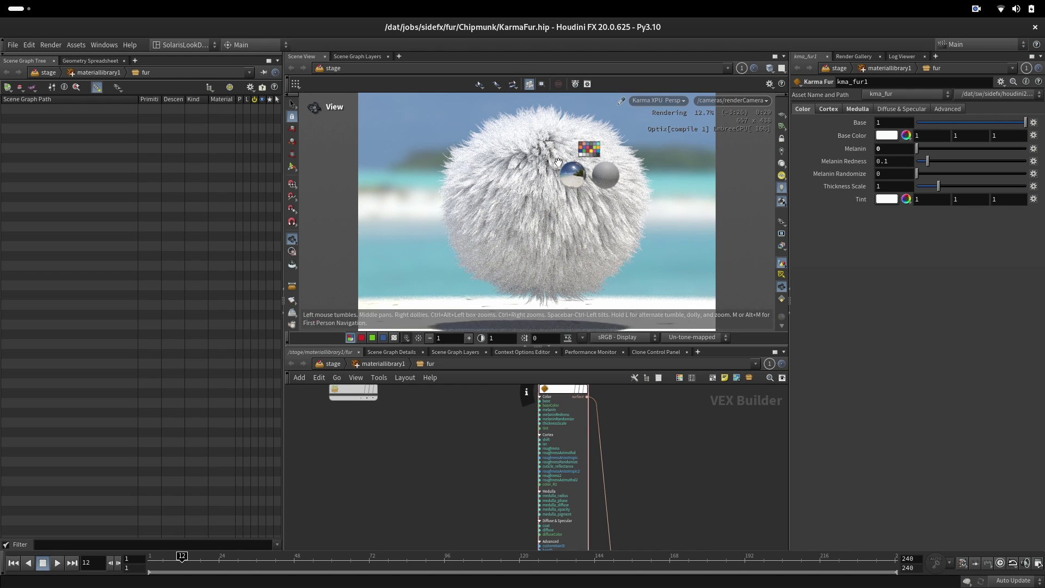
Add a Fur layer node, fur_layer1, to the fur network and bring it into view.
middle_click_drag(499, 460, 512, 456)
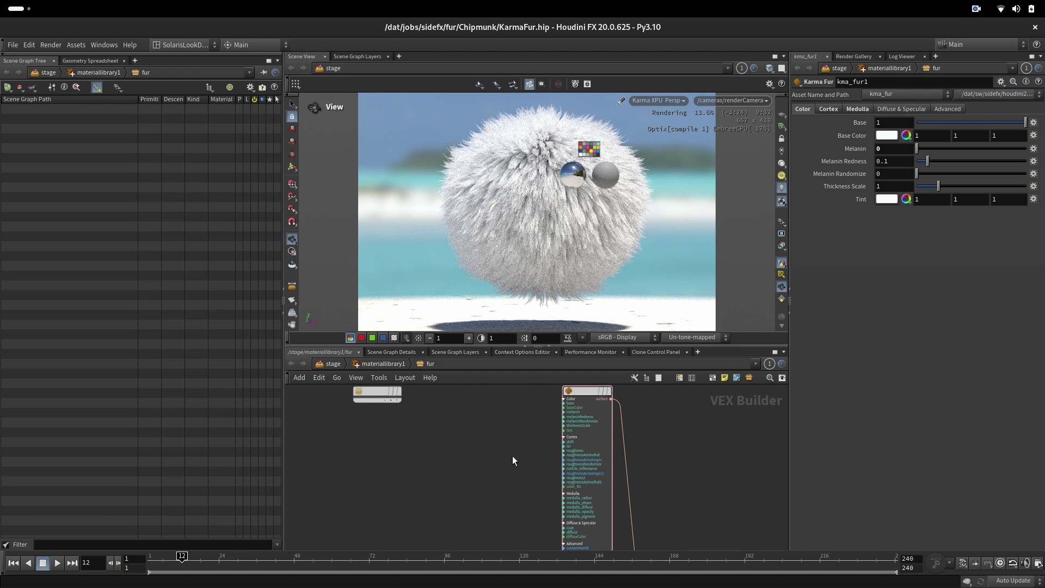
key("Tab")
type("la")
key("Return")
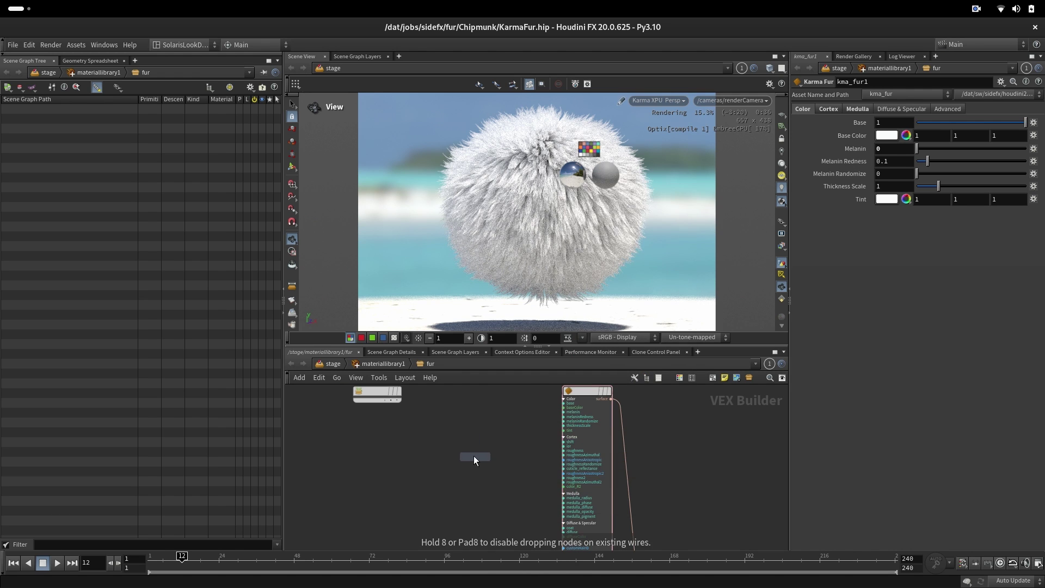
left_click(473, 457)
scroll(487, 483, "up", 5)
middle_click_drag(526, 464, 565, 534)
Raise fur_layer1's melanin to 0.0131826 under its Color settings.
left_click(796, 109)
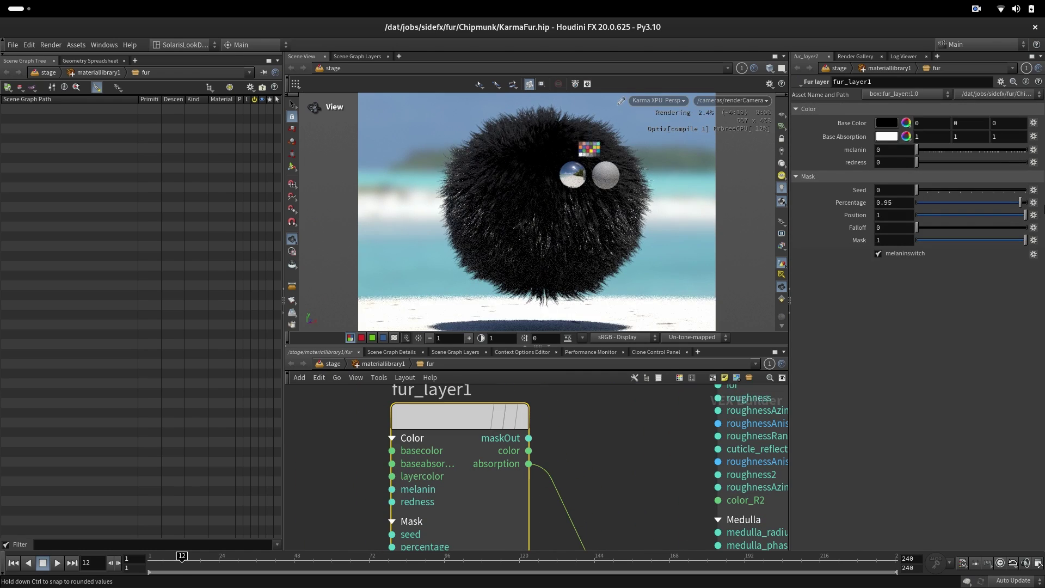
left_click(934, 150)
left_click_drag(942, 152, 987, 149)
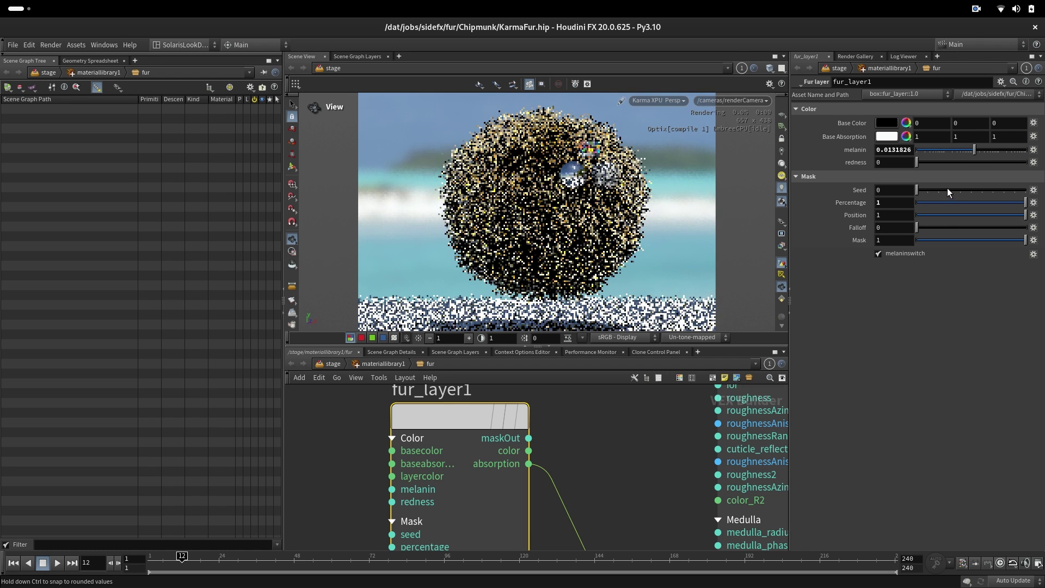
Select kma_fur1 and apply the Cat, Deer, Dog, Human, then Raccoon presets in turn.
left_click(750, 402)
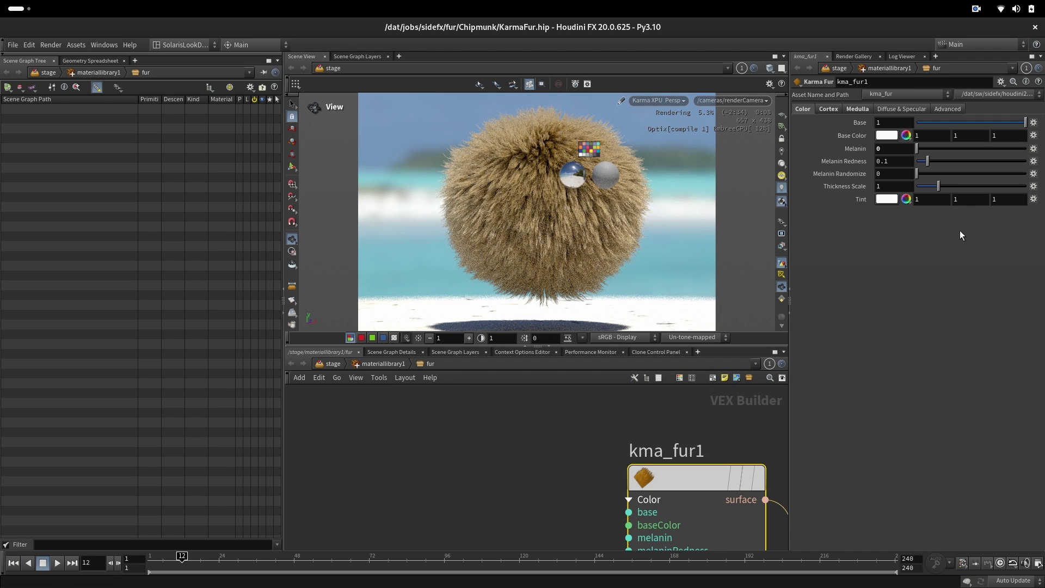
left_click(1000, 82)
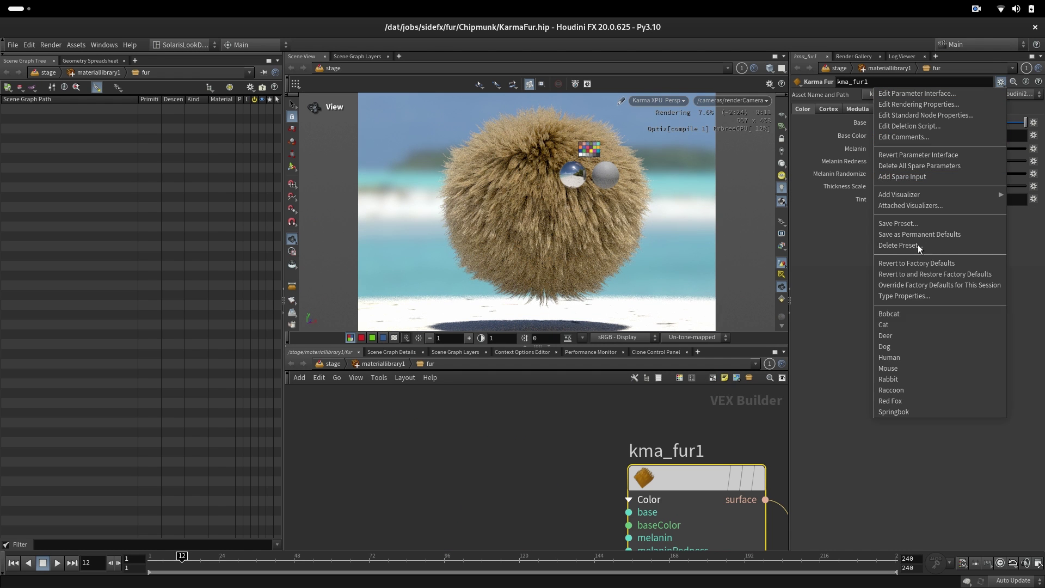
left_click(891, 324)
left_click(1000, 81)
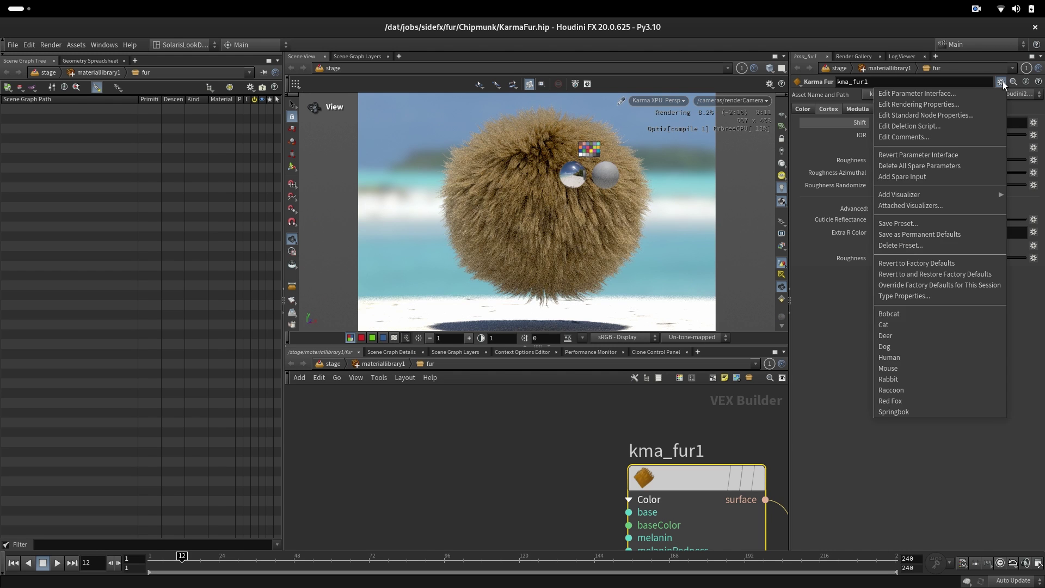
left_click(911, 334)
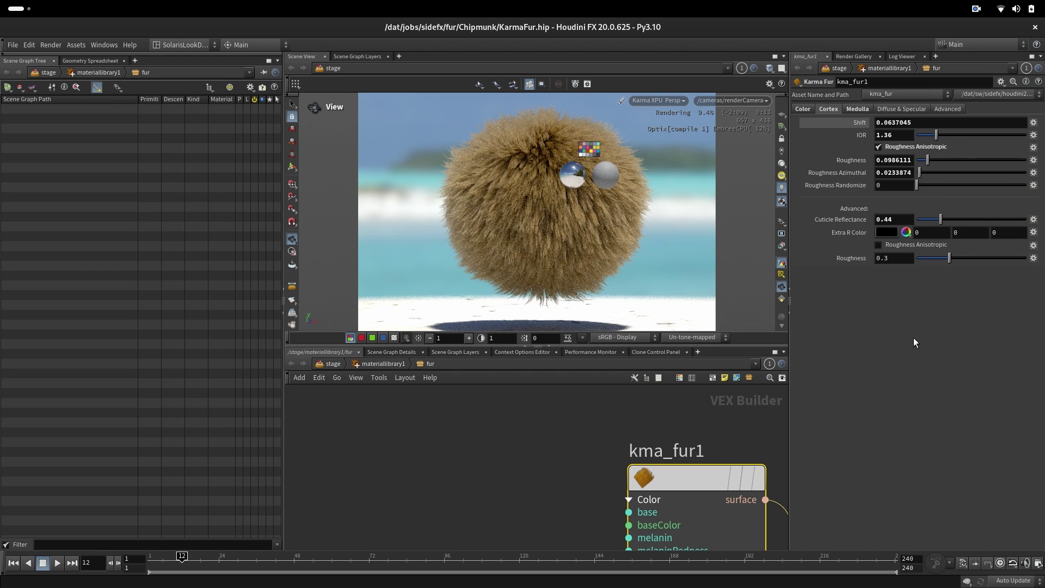
left_click(1000, 82)
left_click(903, 346)
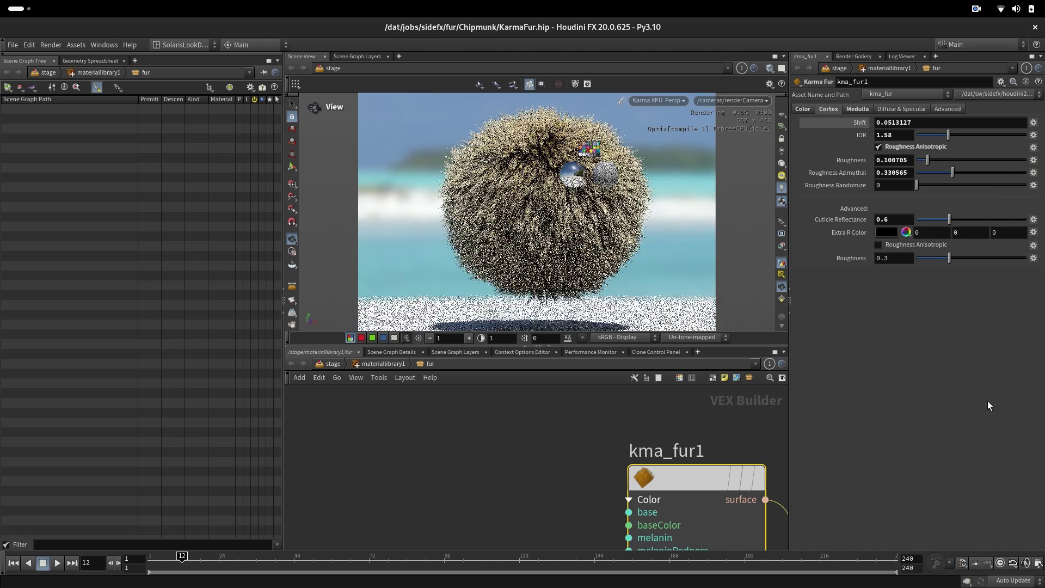
left_click(1000, 82)
left_click(907, 357)
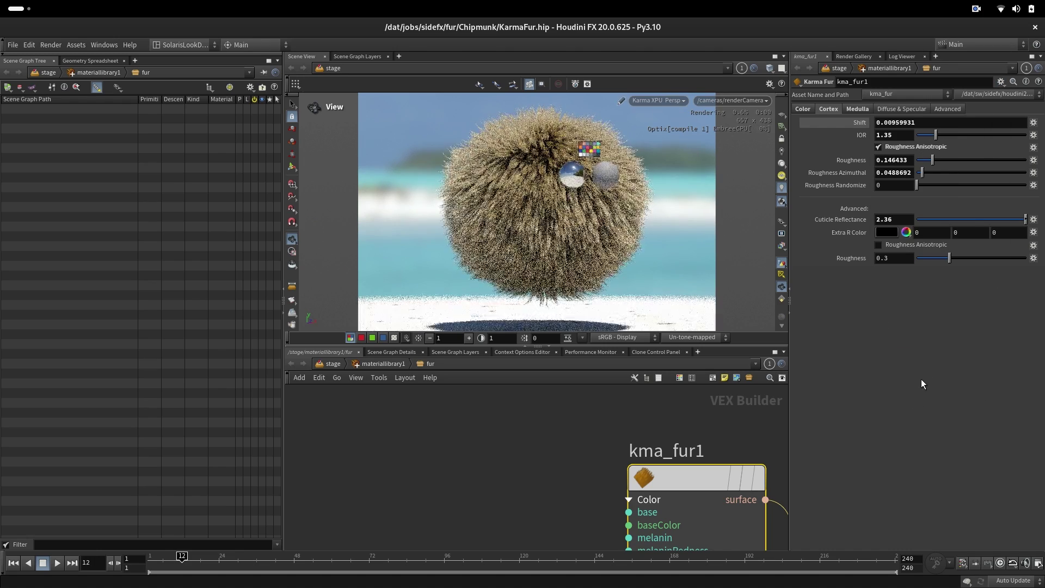
left_click(1000, 81)
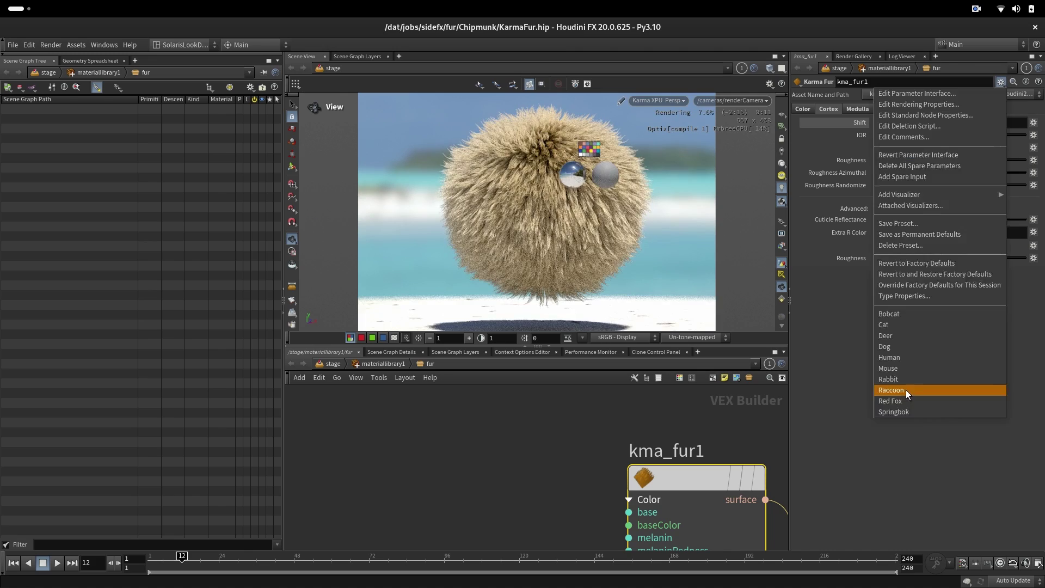
left_click(906, 389)
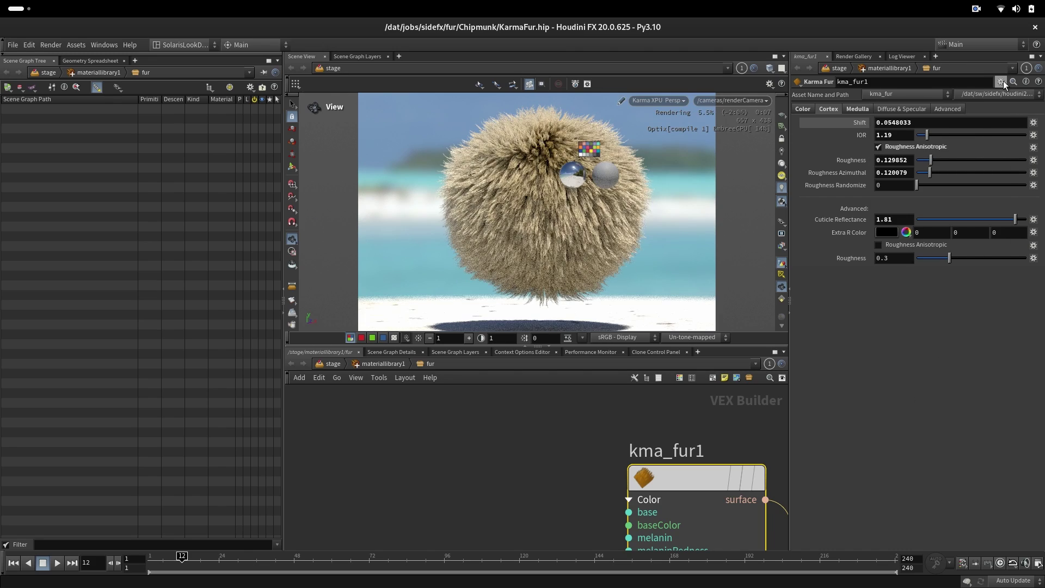